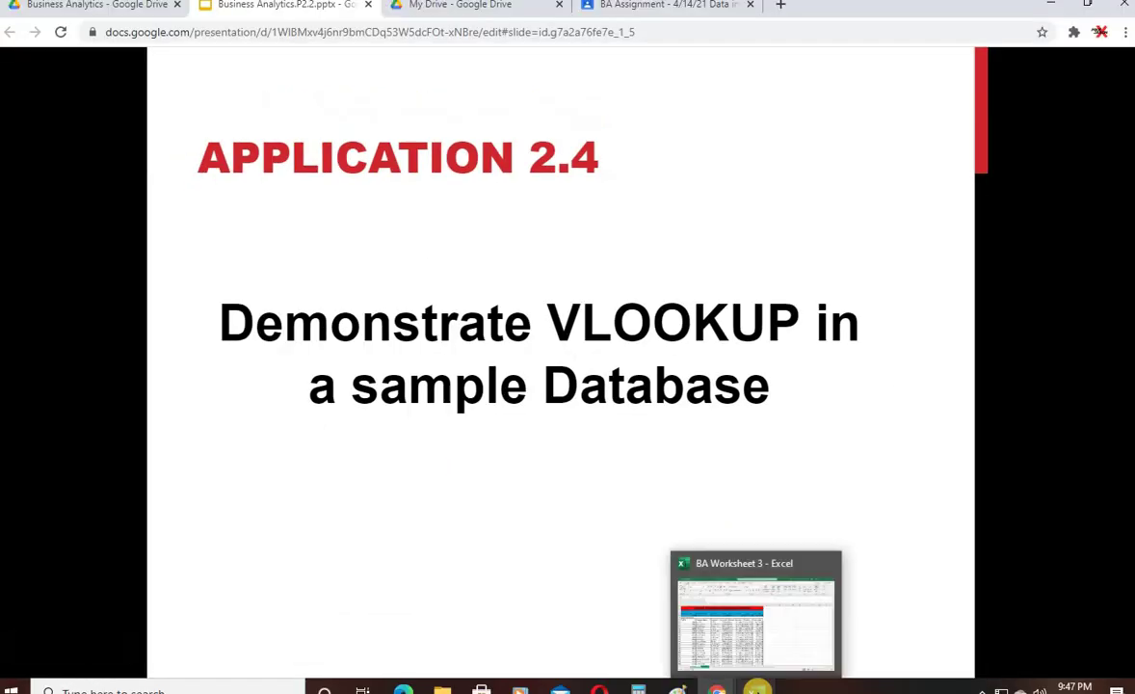
Bring up the BA Worksheet 3 workbook, zoom in slightly, and scroll through the Sales Transactions table
{"action": "left_click", "coordinate": [757, 688]}
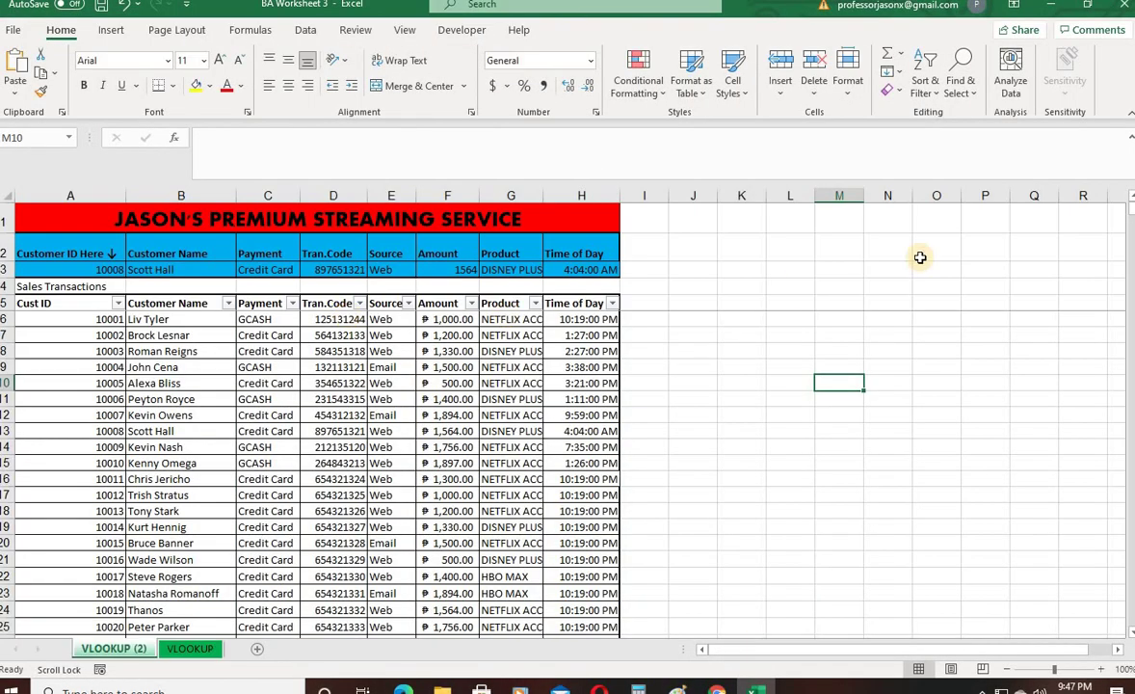
{"action": "left_click", "coordinate": [1103, 671]}
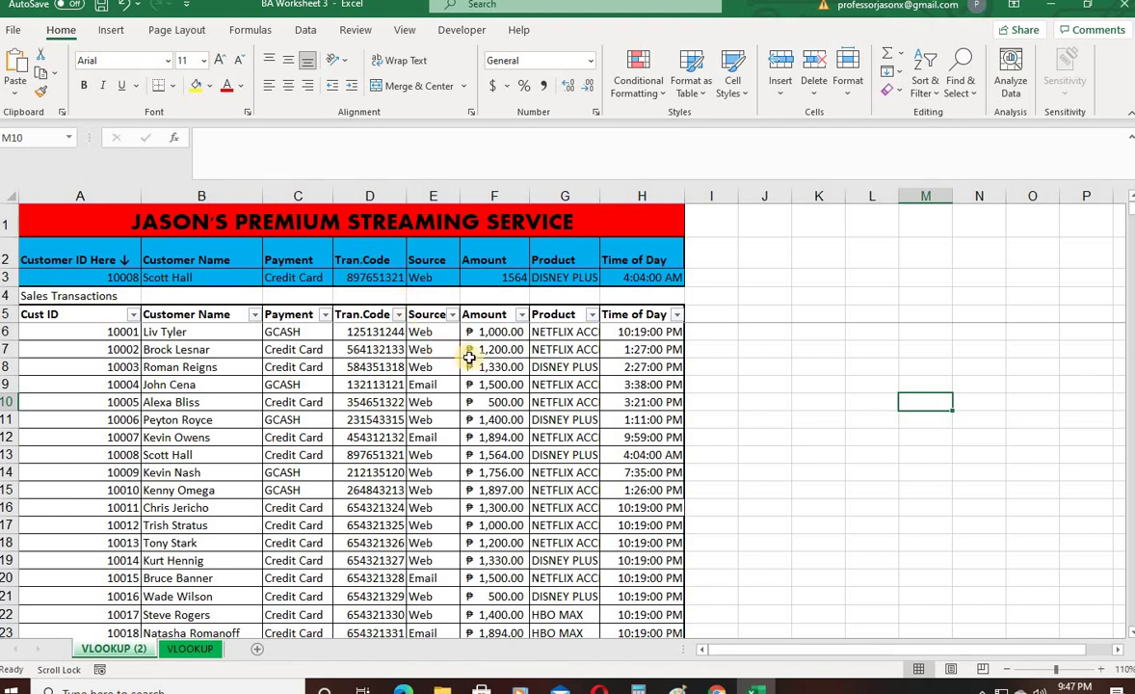
{"action": "scroll", "coordinate": [469, 358], "scroll_direction": "down", "scroll_amount": 1}
{"action": "scroll", "coordinate": [469, 358], "scroll_direction": "down", "scroll_amount": 1}
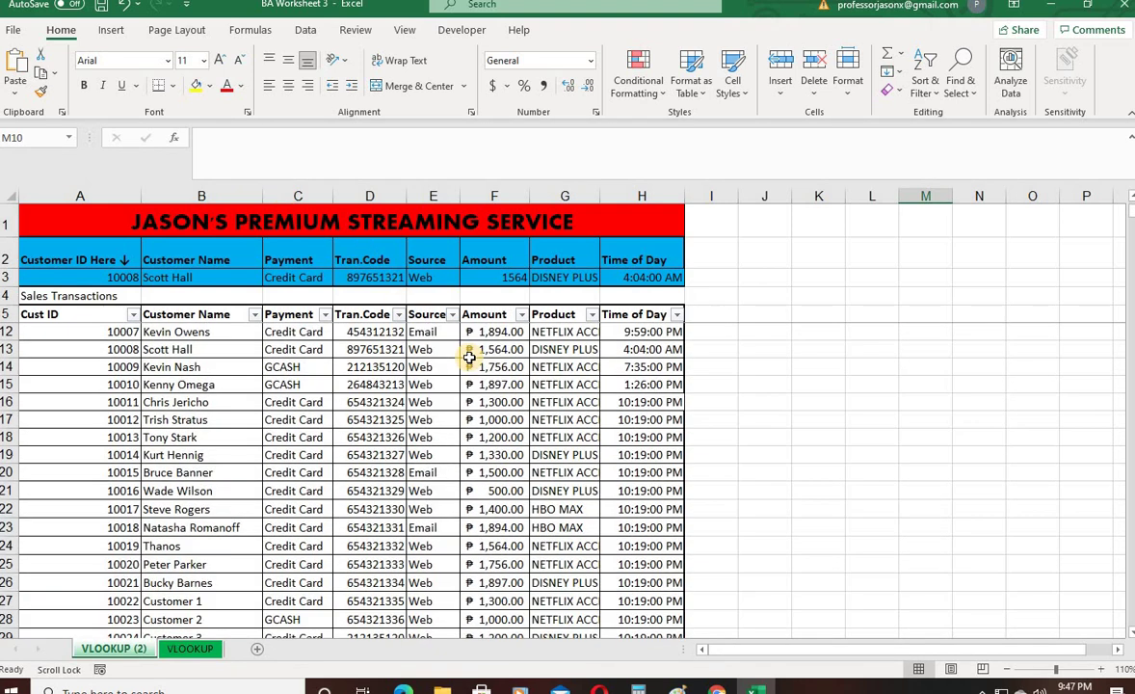
{"action": "scroll", "coordinate": [469, 357], "scroll_direction": "down", "scroll_amount": 5}
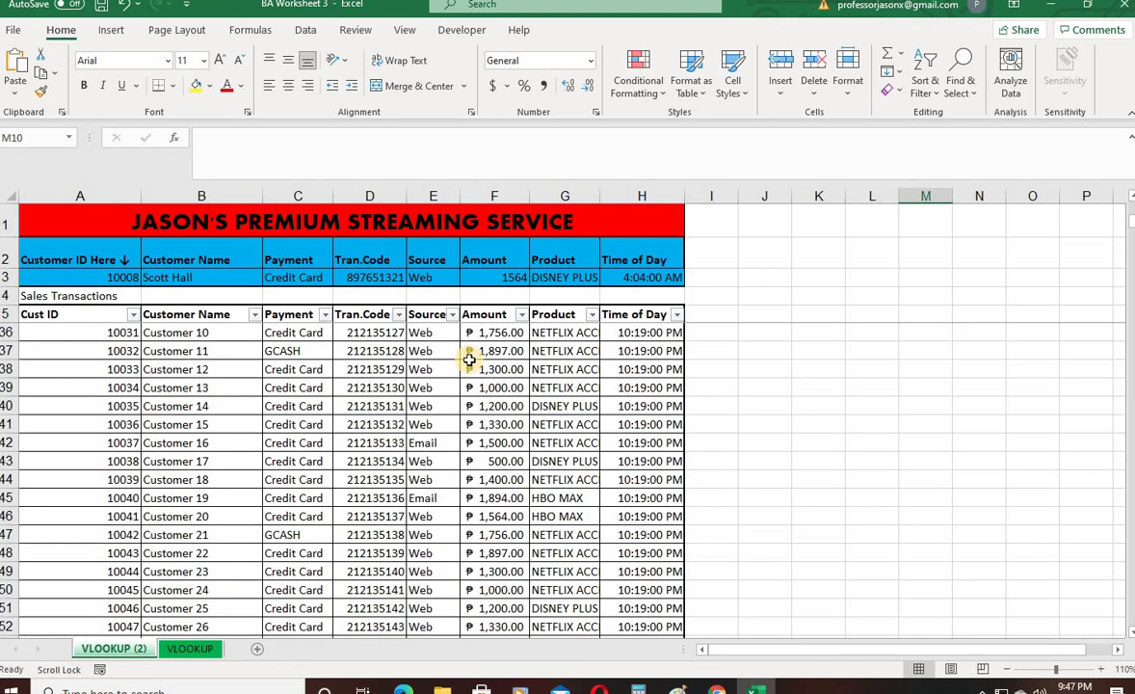
{"action": "scroll", "coordinate": [470, 357], "scroll_direction": "up", "scroll_amount": 7}
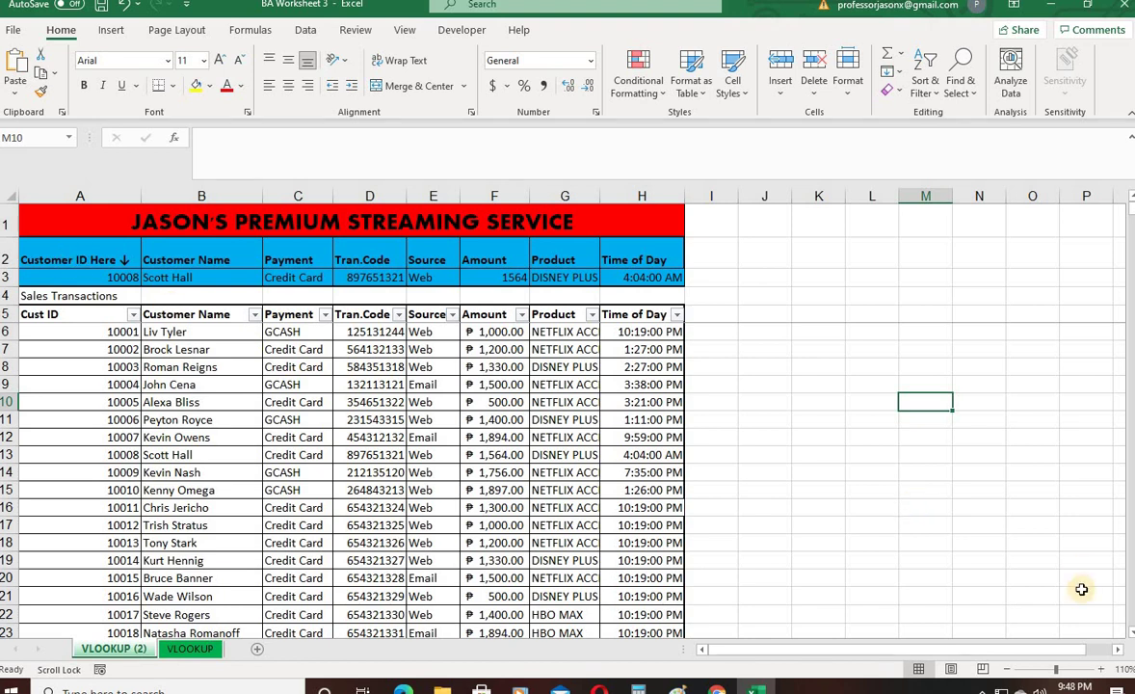
{"action": "scroll", "coordinate": [1035, 651], "scroll_direction": "up", "scroll_amount": 1, "text": "ctrl"}
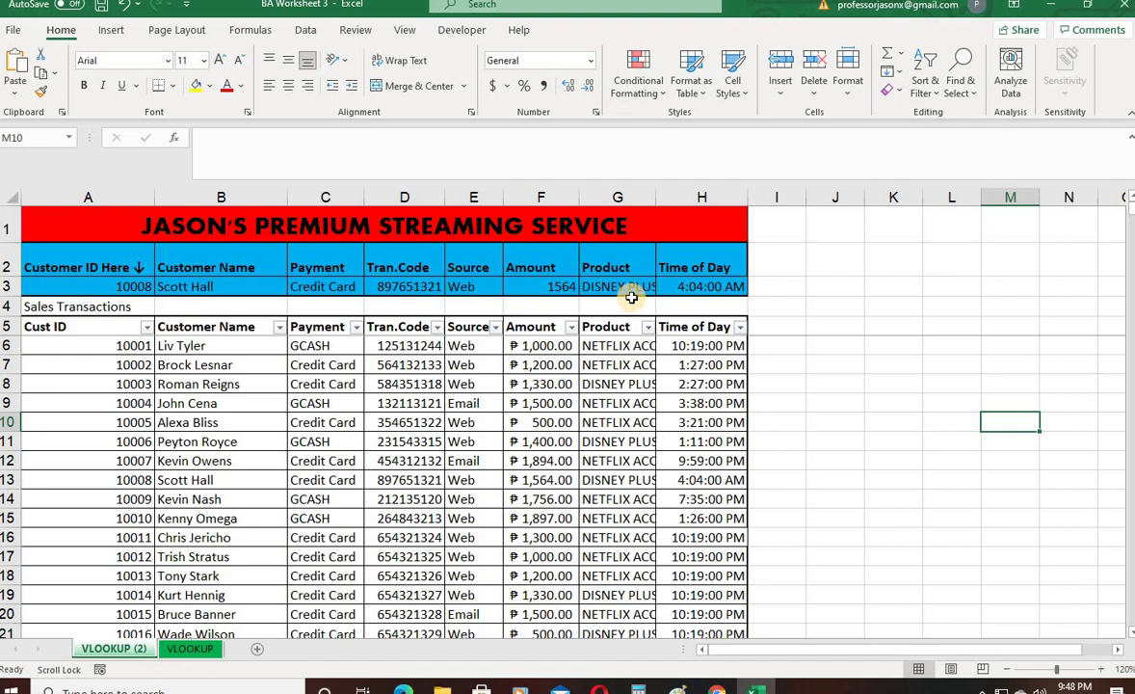
Widen Product column G, then compare A3's customer ID with the matching row 13 record
{"action": "left_click_drag", "start_coordinate": [657, 197], "coordinate": [708, 196]}
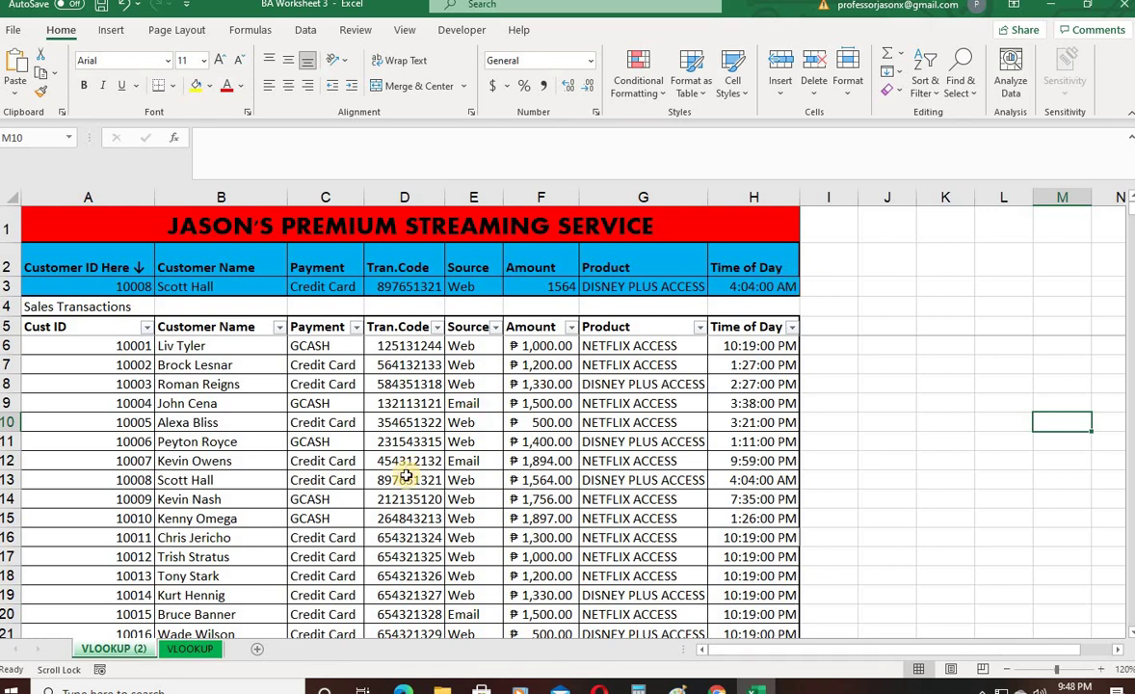
{"action": "left_click", "coordinate": [102, 286]}
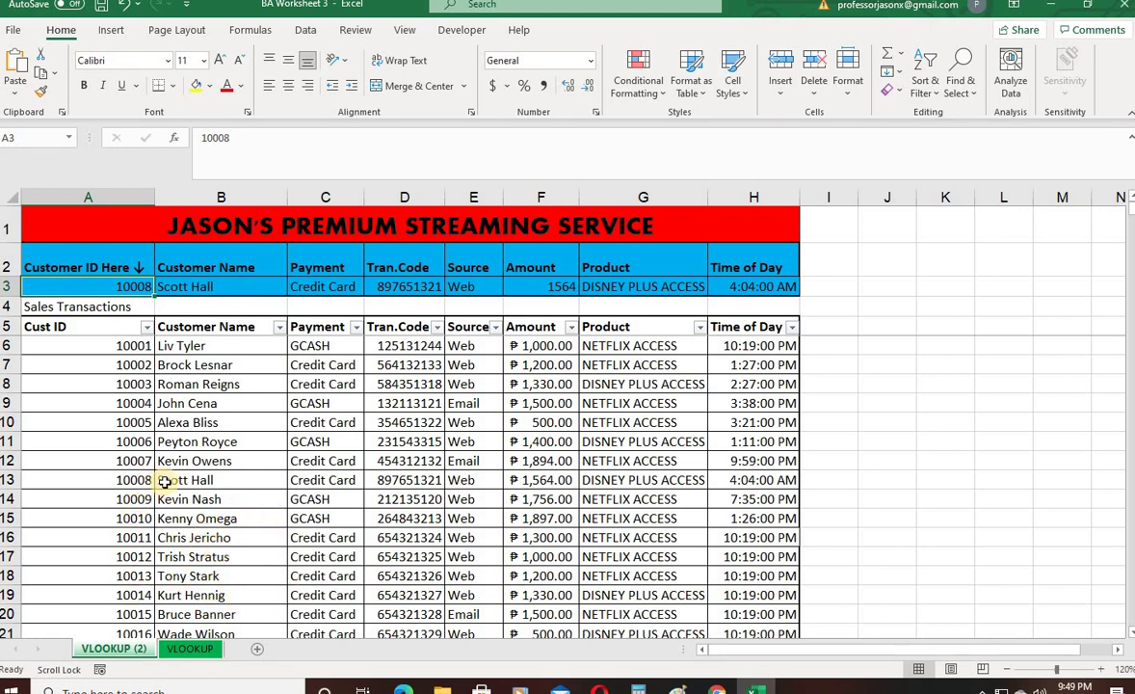
{"action": "left_click", "coordinate": [8, 480]}
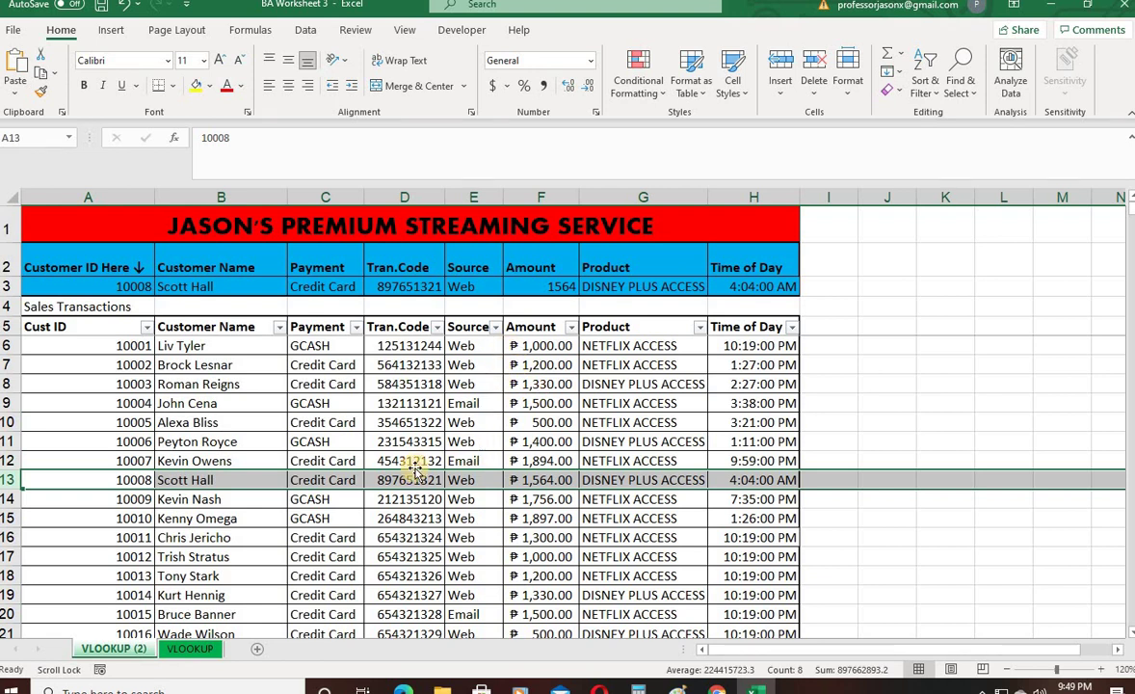
{"action": "left_click", "coordinate": [124, 284]}
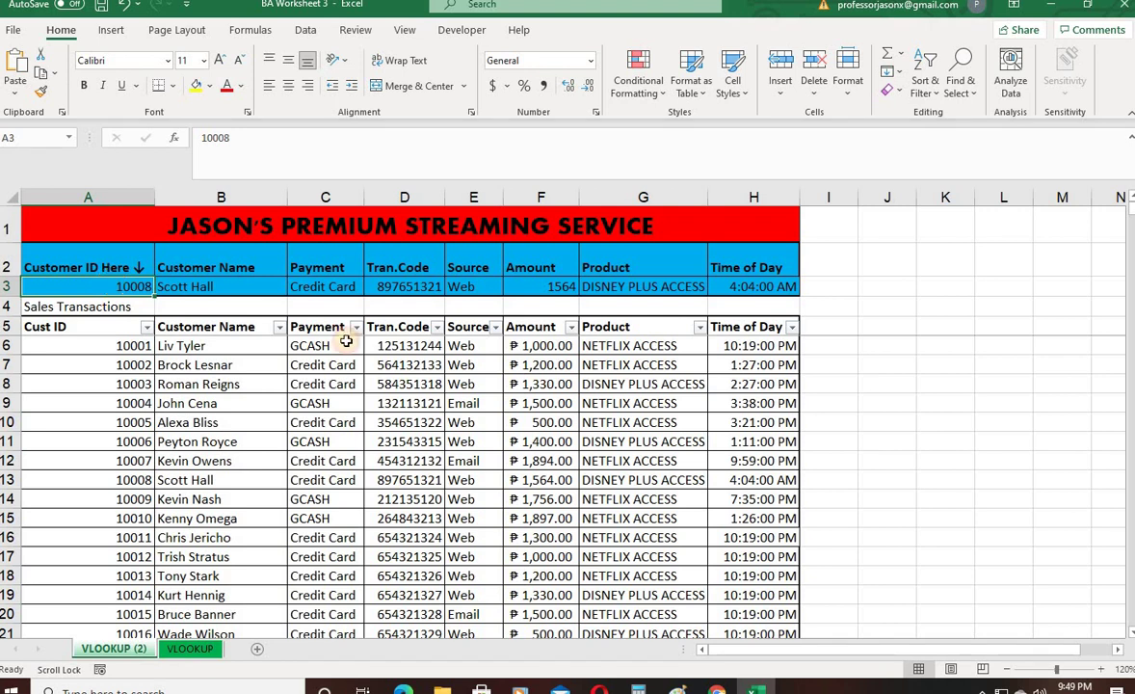
Enter customer ID 10001 in A3, then change it to 10013 to show Tony Stark's details
{"action": "type", "text": "10001"}
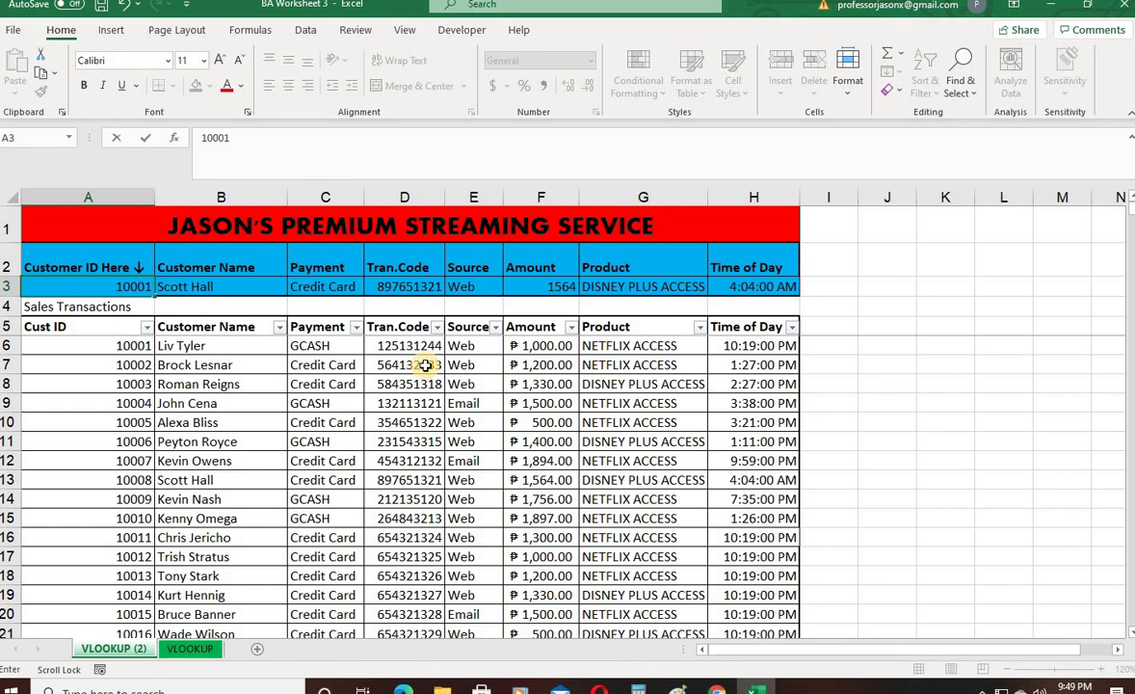
{"action": "key", "text": "Return"}
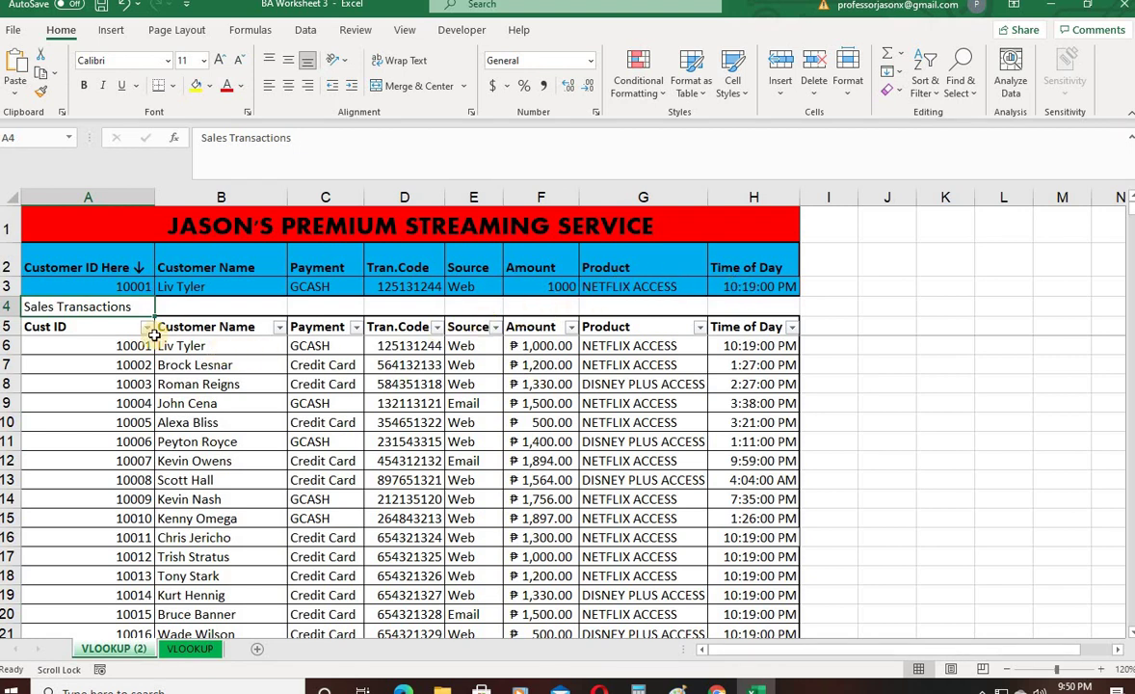
{"action": "left_click", "coordinate": [125, 282]}
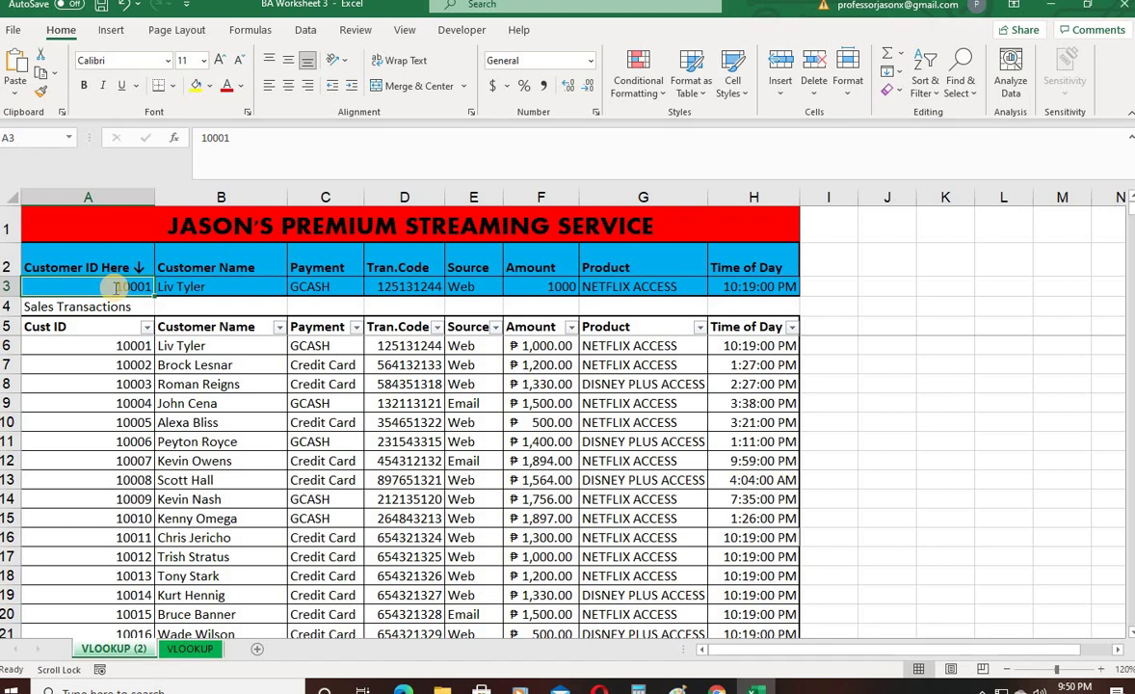
{"action": "type", "text": "100"}
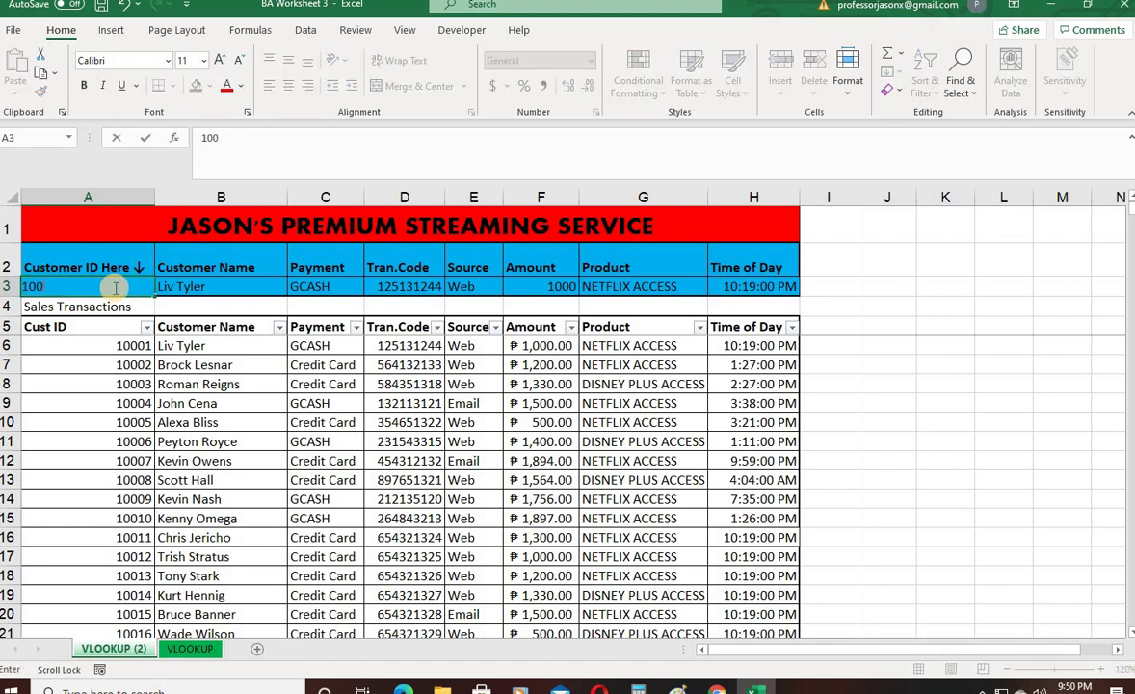
{"action": "type", "text": "13"}
{"action": "key", "text": "Return"}
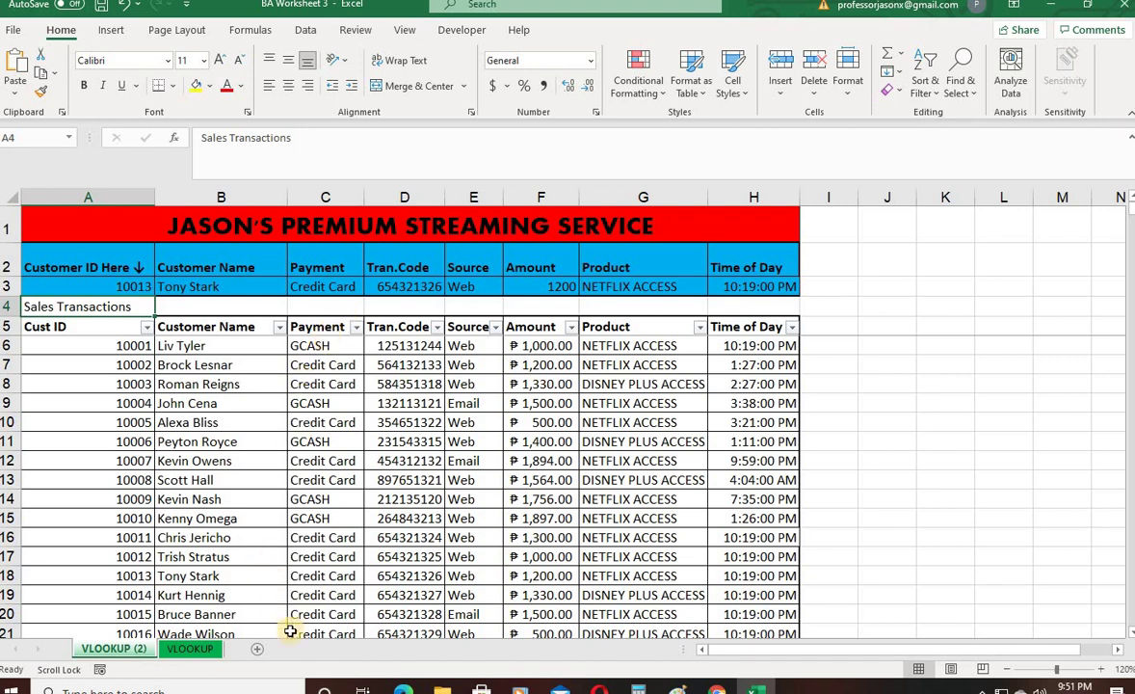
On the VLOOKUP sheet, delete the existing Customer Name formula from cell B3
{"action": "left_click", "coordinate": [193, 650]}
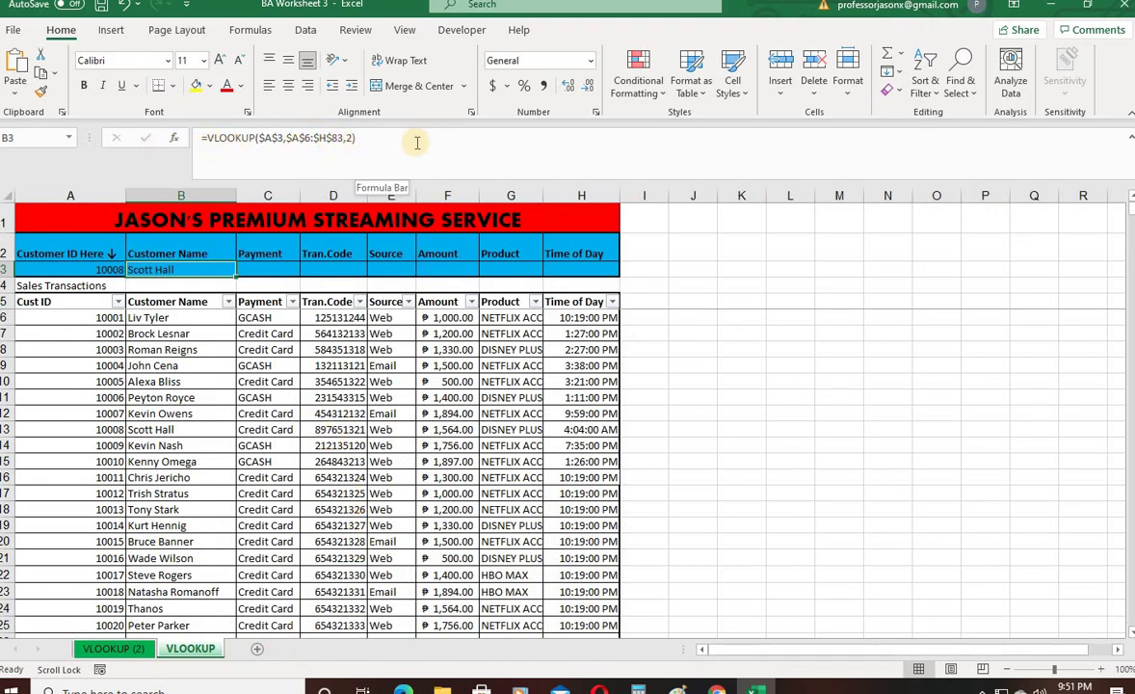
{"action": "left_click_drag", "start_coordinate": [416, 140], "coordinate": [168, 137]}
{"action": "key", "text": "BackSpace"}
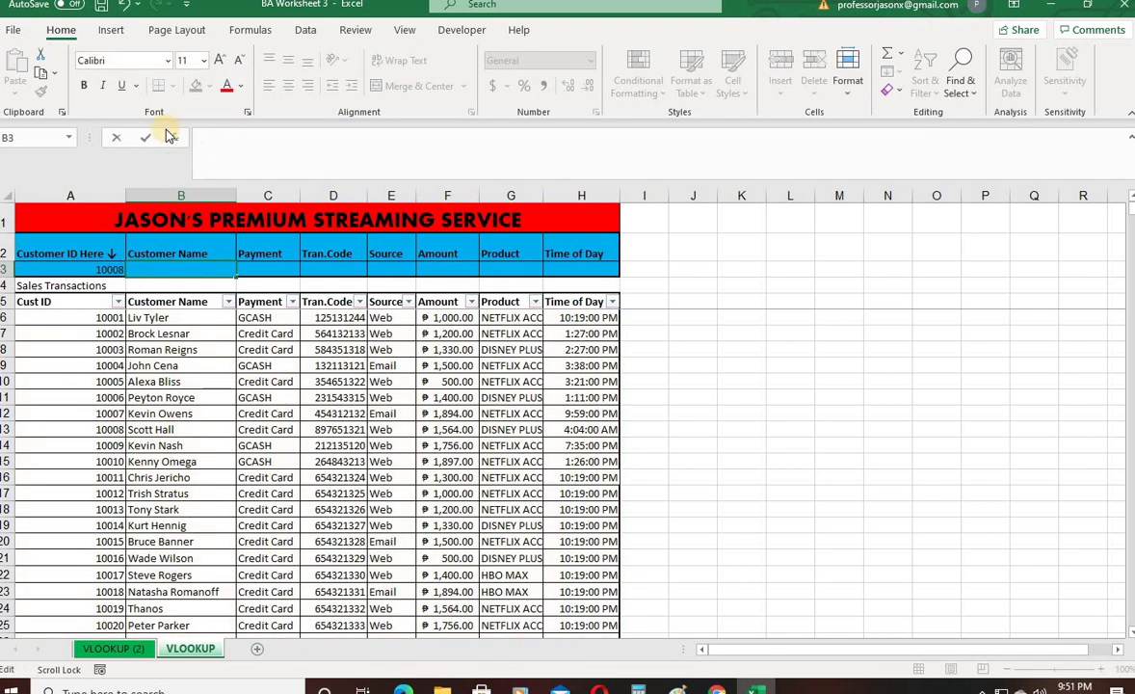
{"action": "key", "text": "Return"}
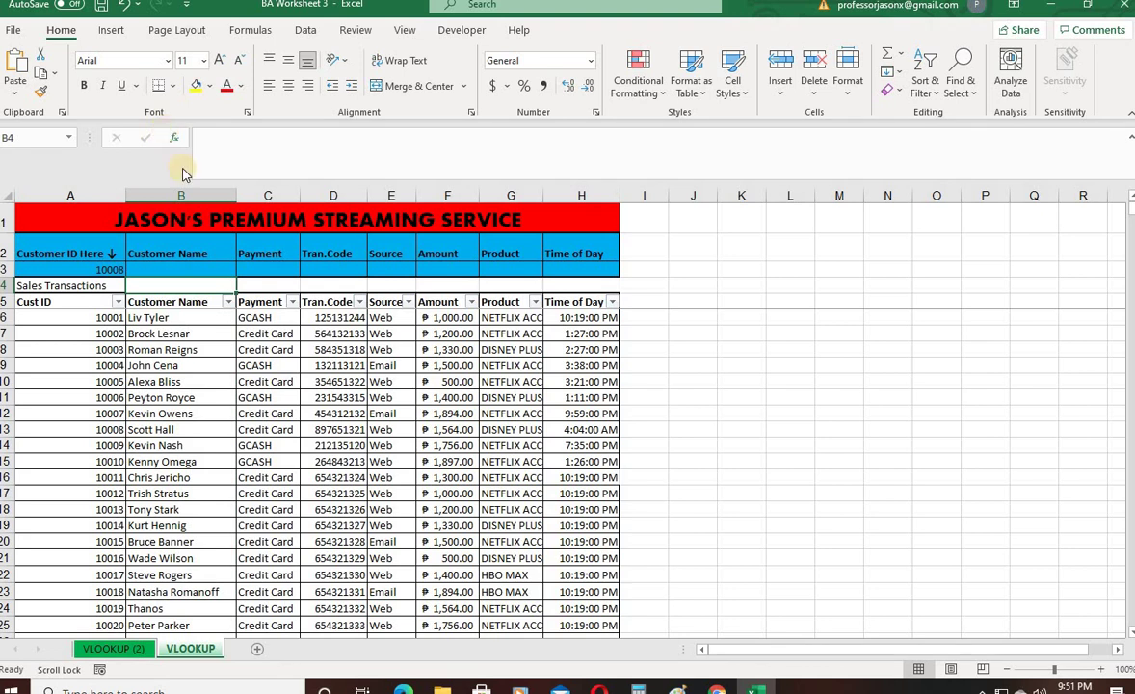
{"action": "left_click", "coordinate": [188, 268]}
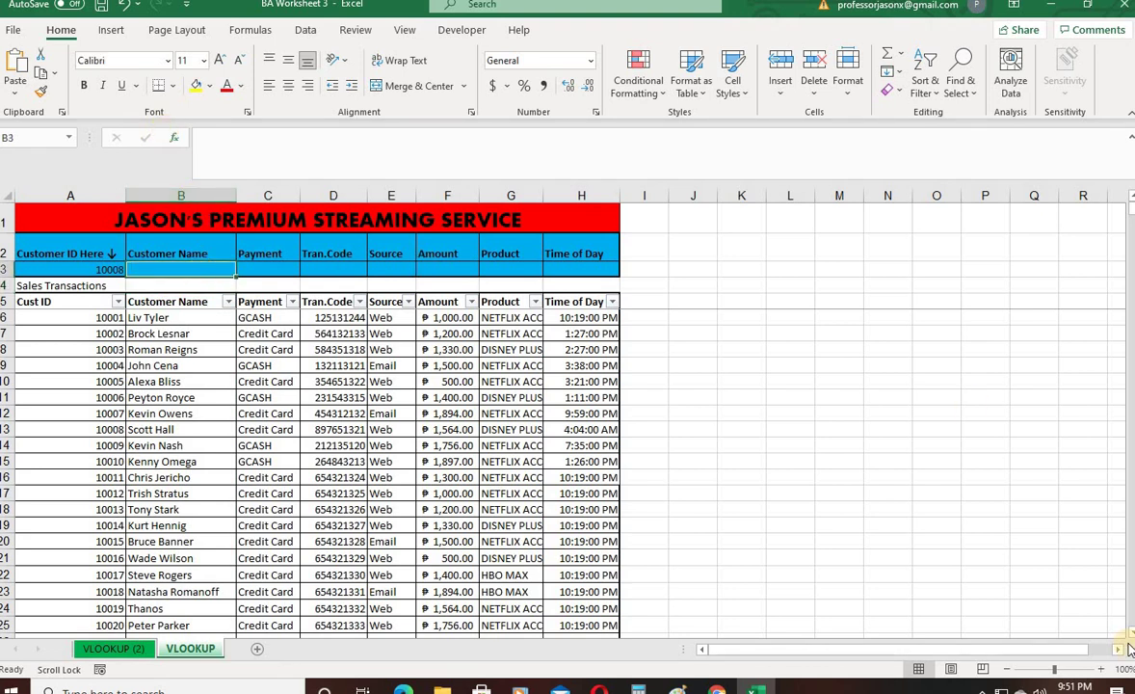
Zoom the sheet to 130% and widen Product column G
{"action": "left_click", "coordinate": [1104, 670]}
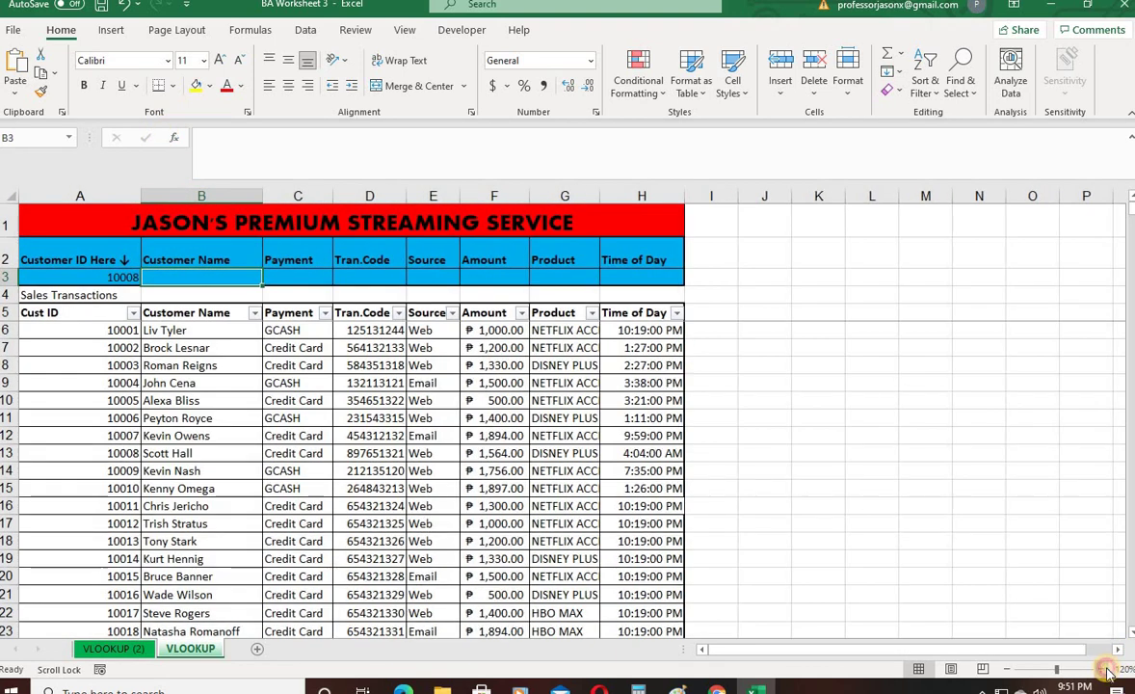
{"action": "left_click", "coordinate": [1104, 670]}
{"action": "left_click", "coordinate": [1104, 669]}
{"action": "left_click_drag", "start_coordinate": [724, 197], "coordinate": [790, 197]}
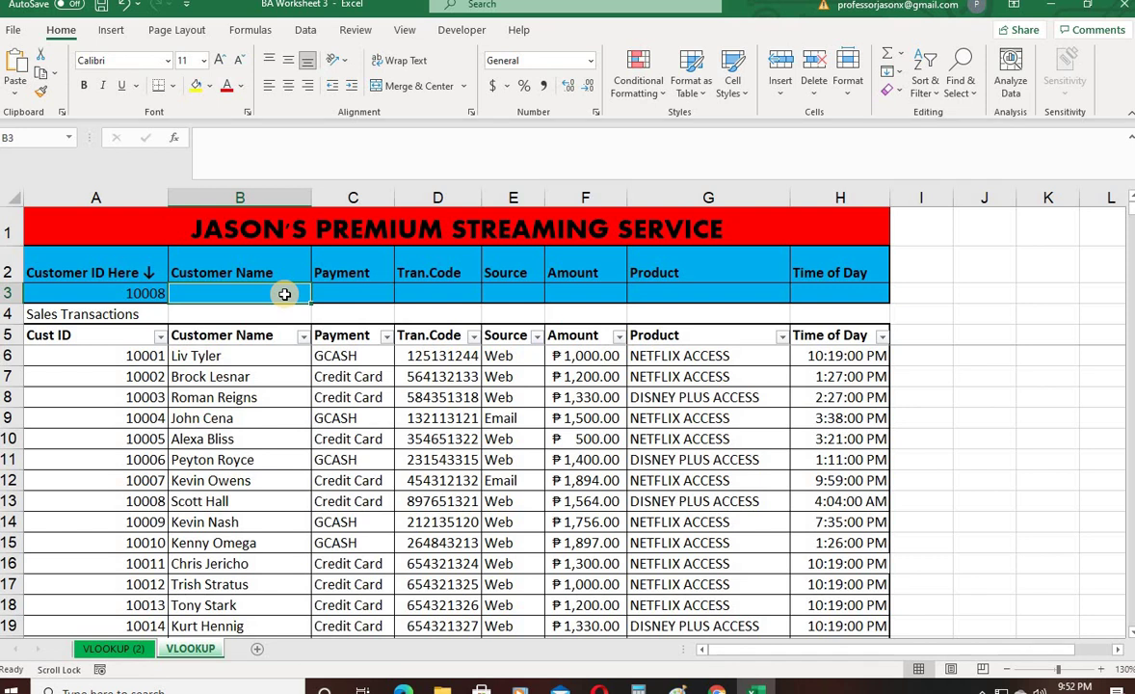
Start the formula =vlookup( in Customer Name cell B3
{"action": "type", "text": "="}
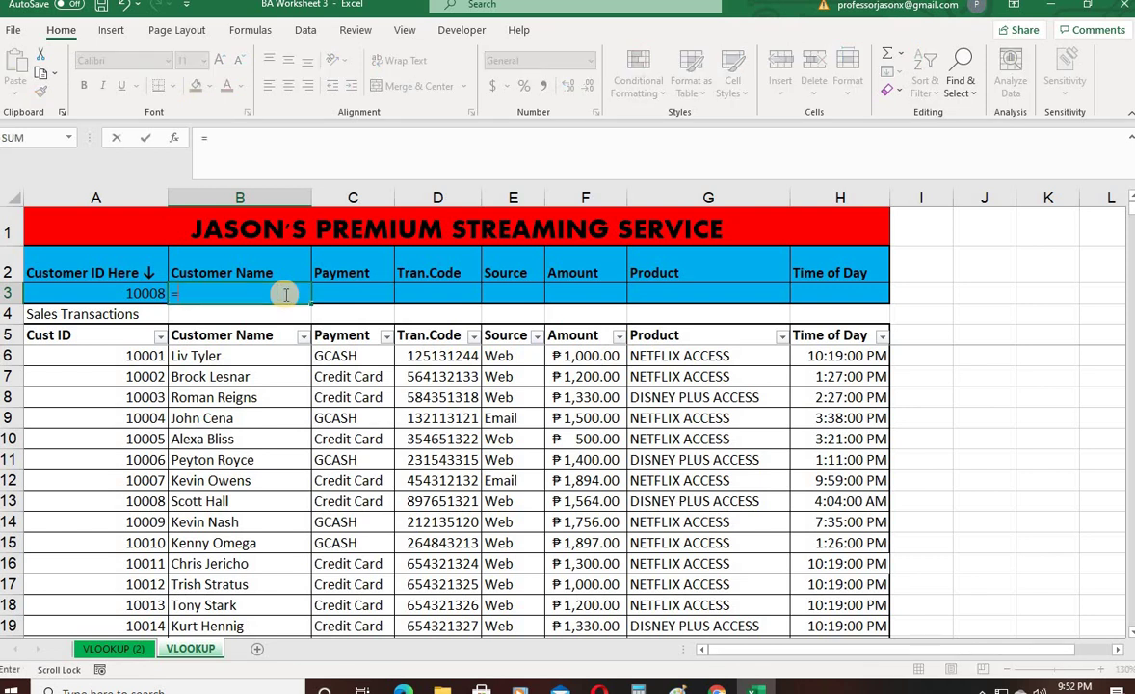
{"action": "type", "text": "vlookup"}
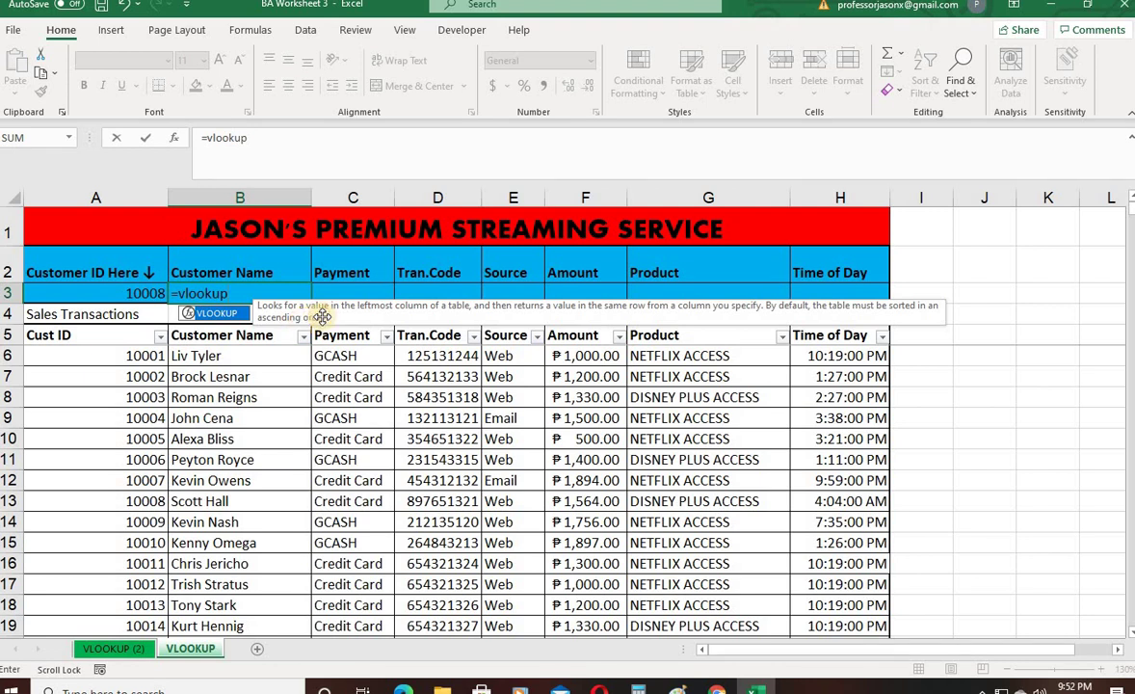
{"action": "type", "text": "("}
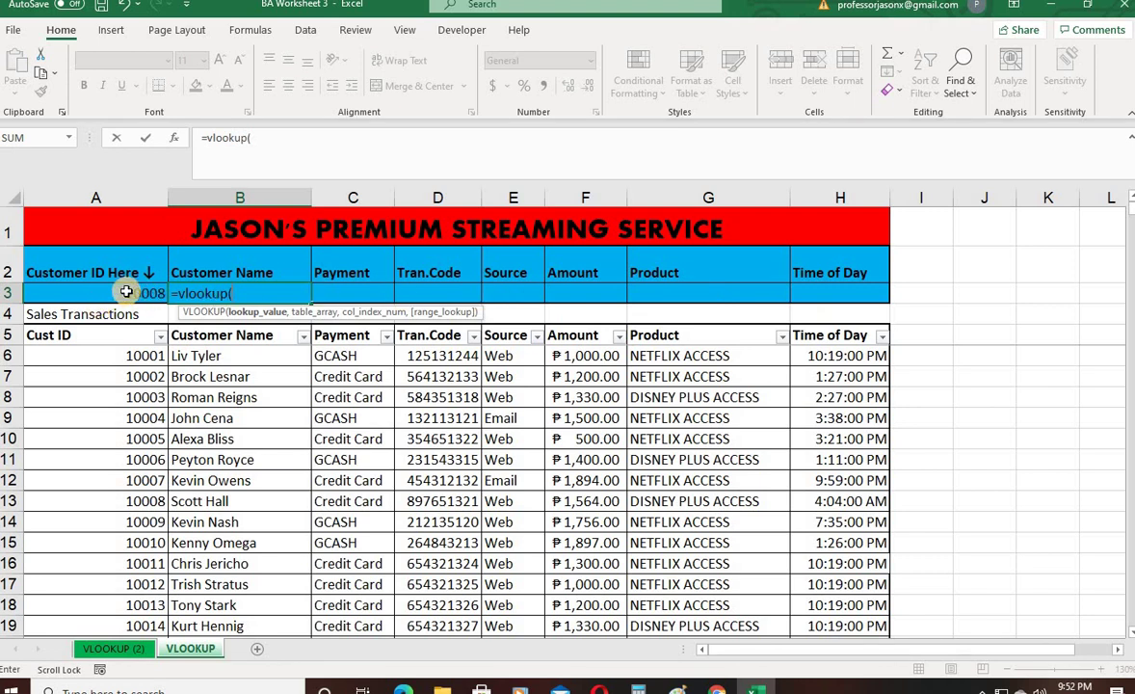
Add cell A3 as the VLOOKUP lookup value, followed by a comma
{"action": "left_click", "coordinate": [126, 292]}
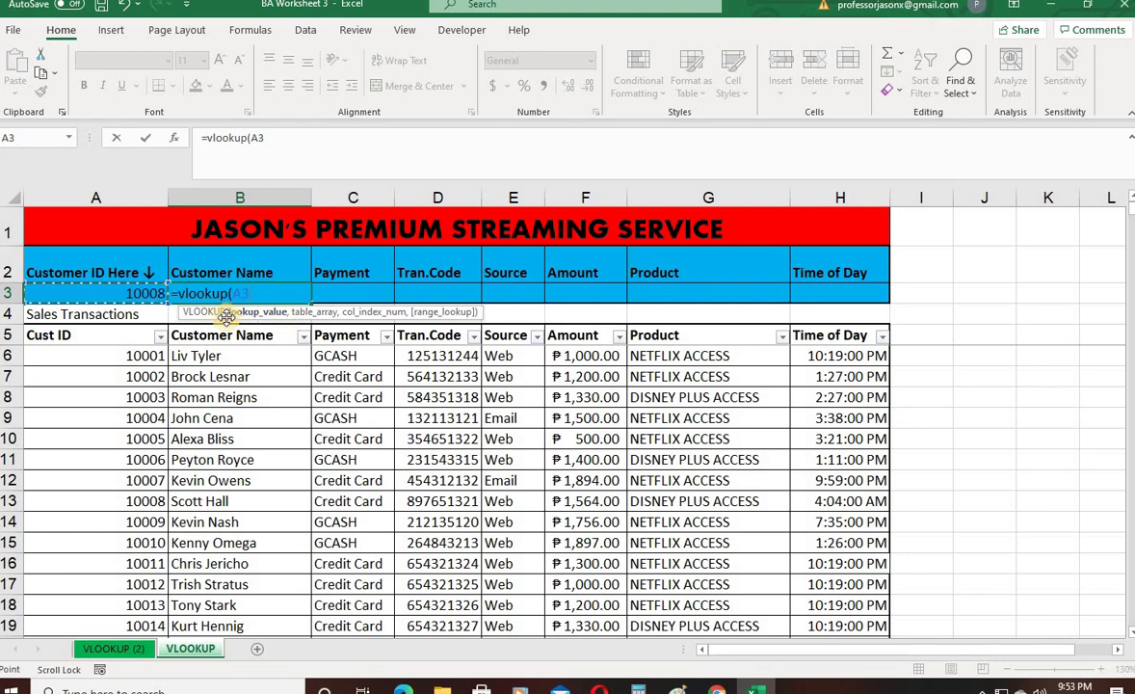
{"action": "type", "text": ","}
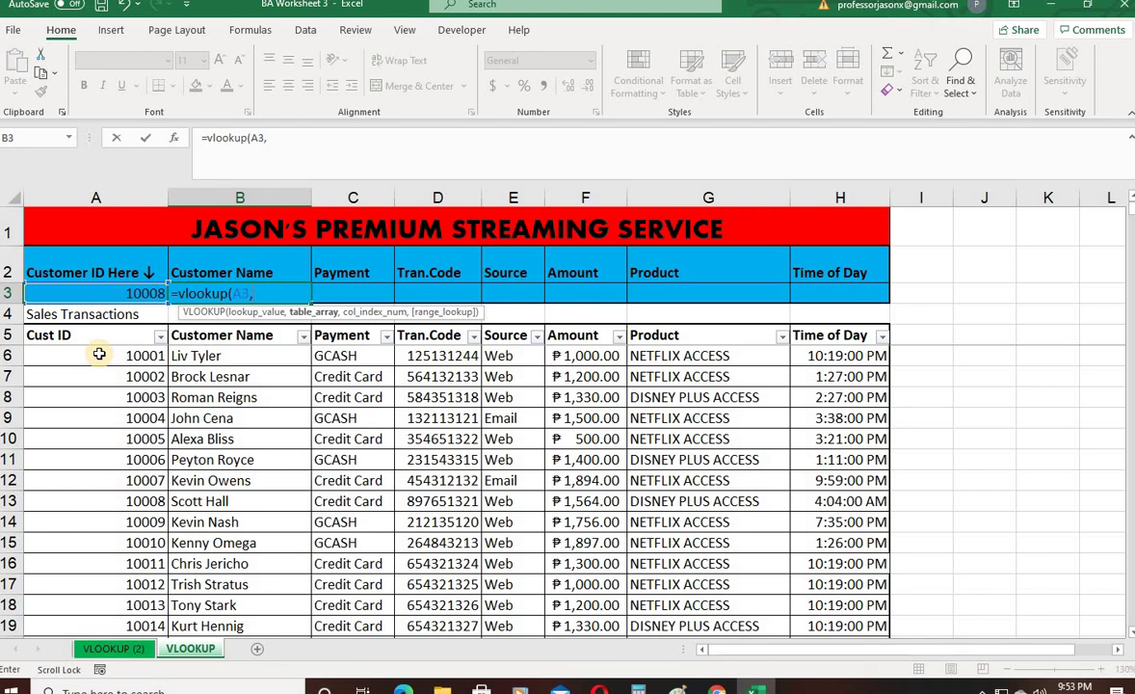
Set A6:H83 as the table array and finish the formula with column index 2
{"action": "left_click", "coordinate": [99, 354]}
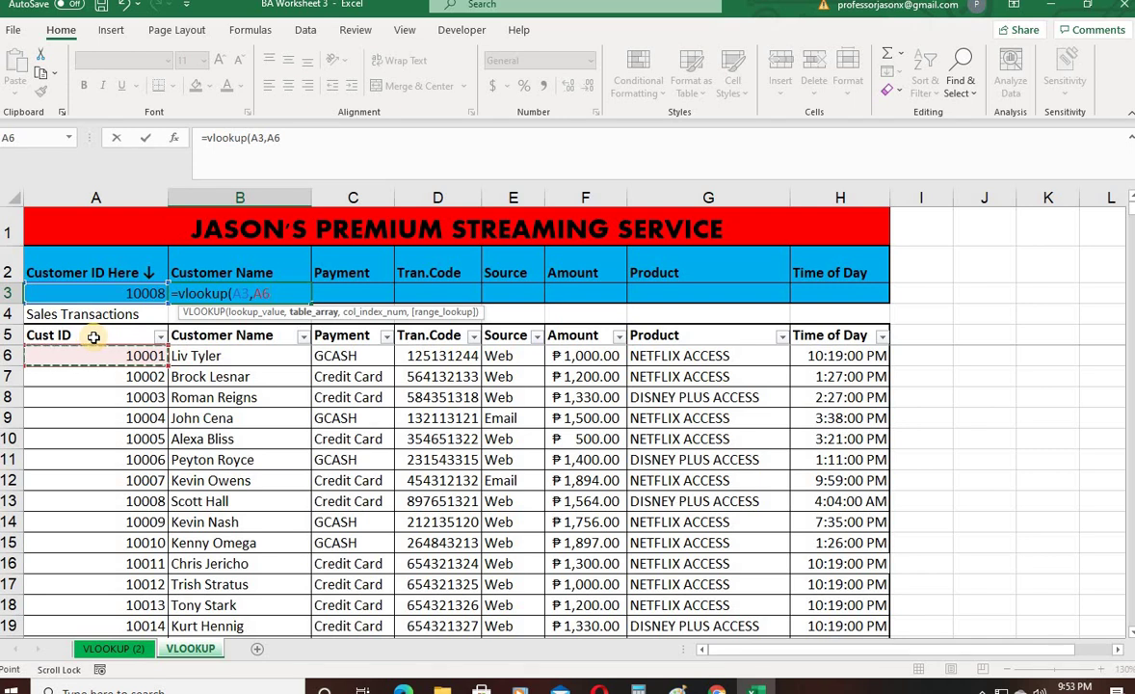
{"action": "key", "text": "ctrl+shift+Down"}
{"action": "key", "text": "ctrl+shift+Right"}
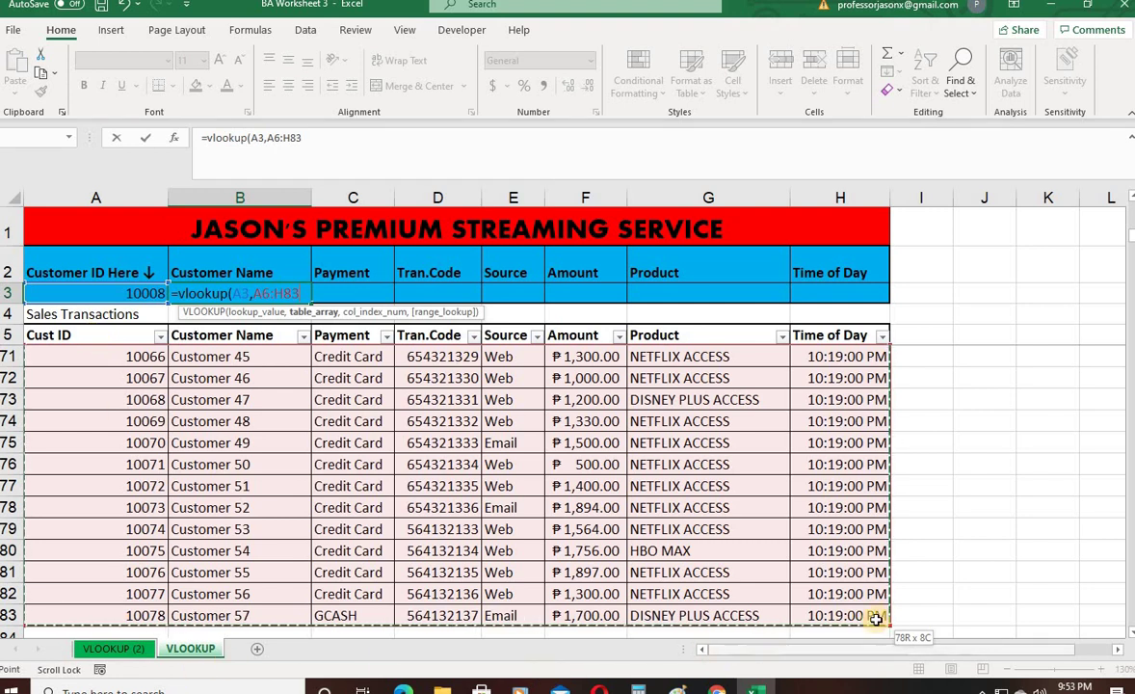
{"action": "scroll", "coordinate": [486, 433], "scroll_direction": "up", "scroll_amount": 20}
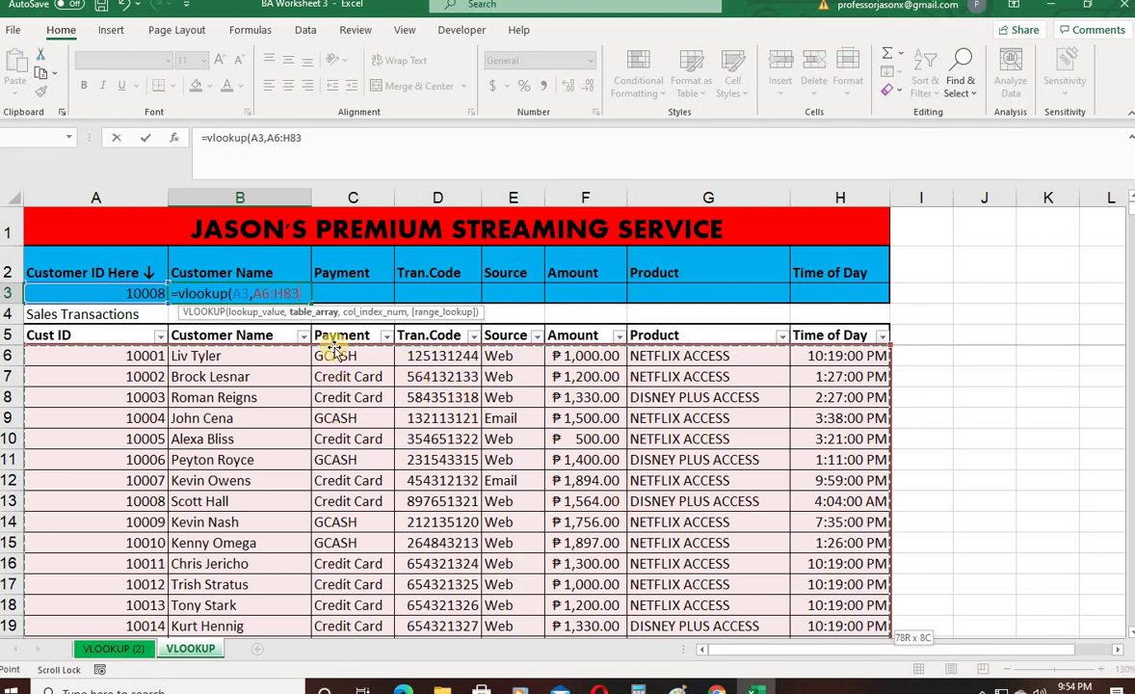
{"action": "type", "text": ","}
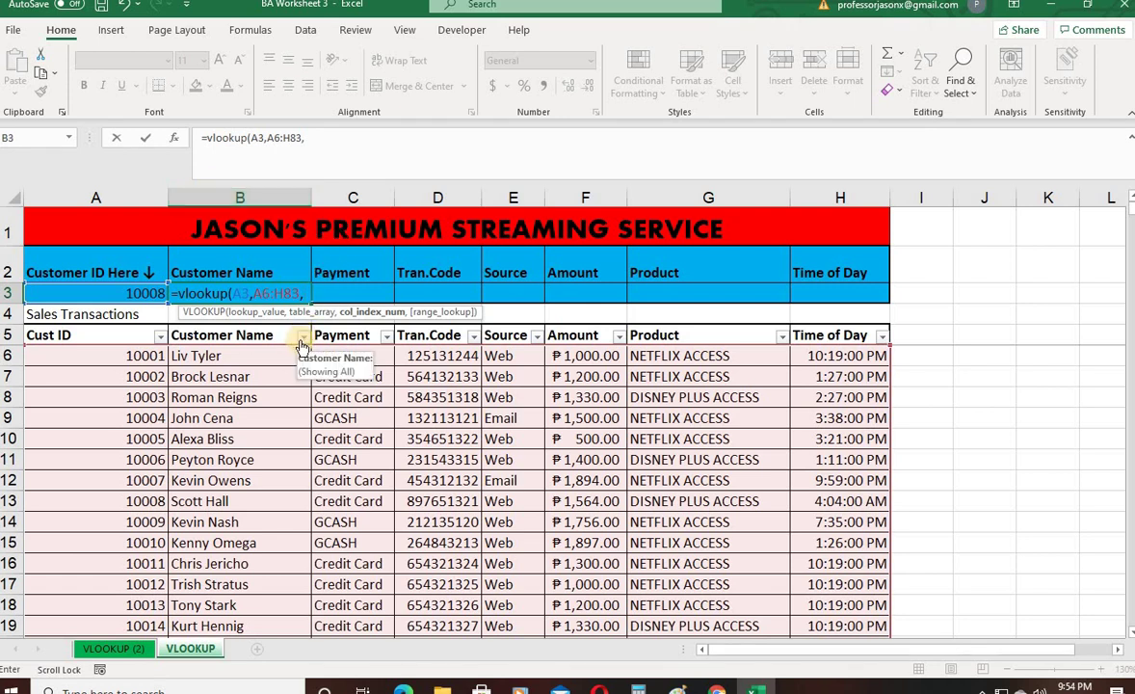
{"action": "type", "text": "2"}
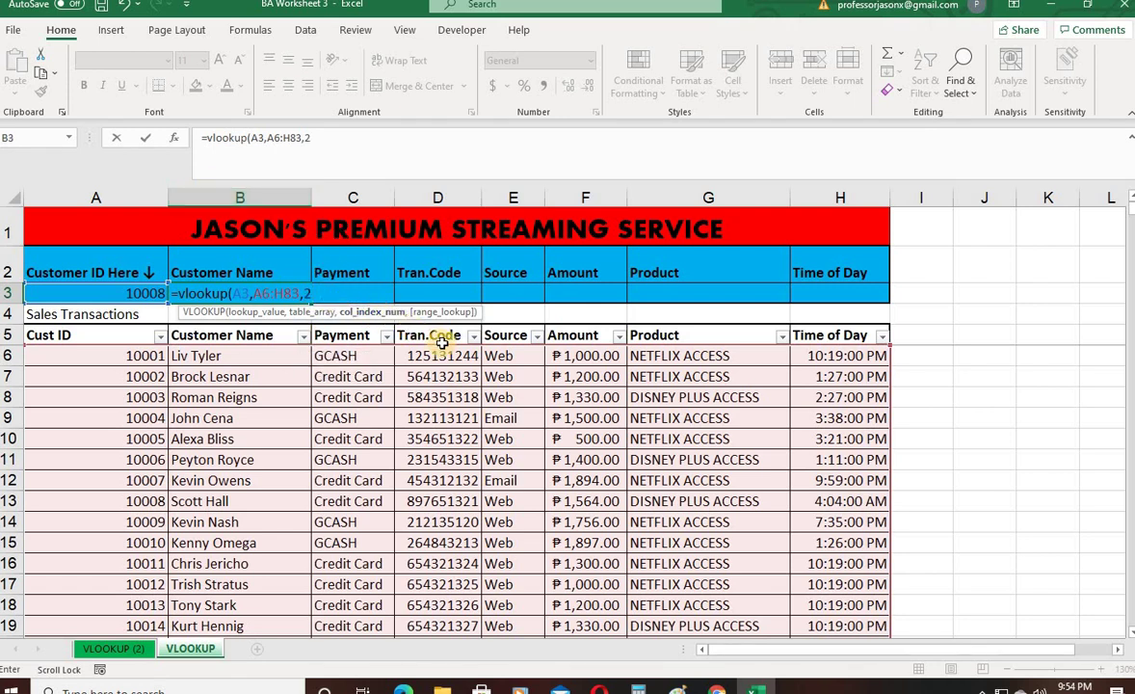
{"action": "type", "text": ")"}
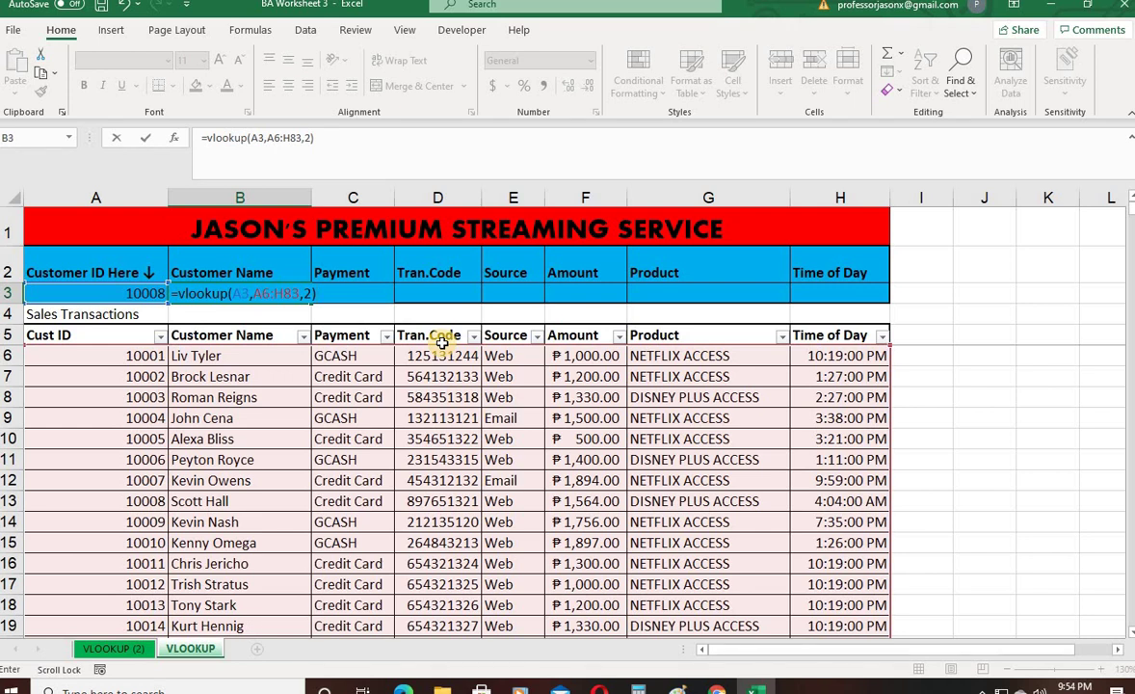
Commit the B3 name lookup and change A3's customer ID to 10009
{"action": "key", "text": "Return"}
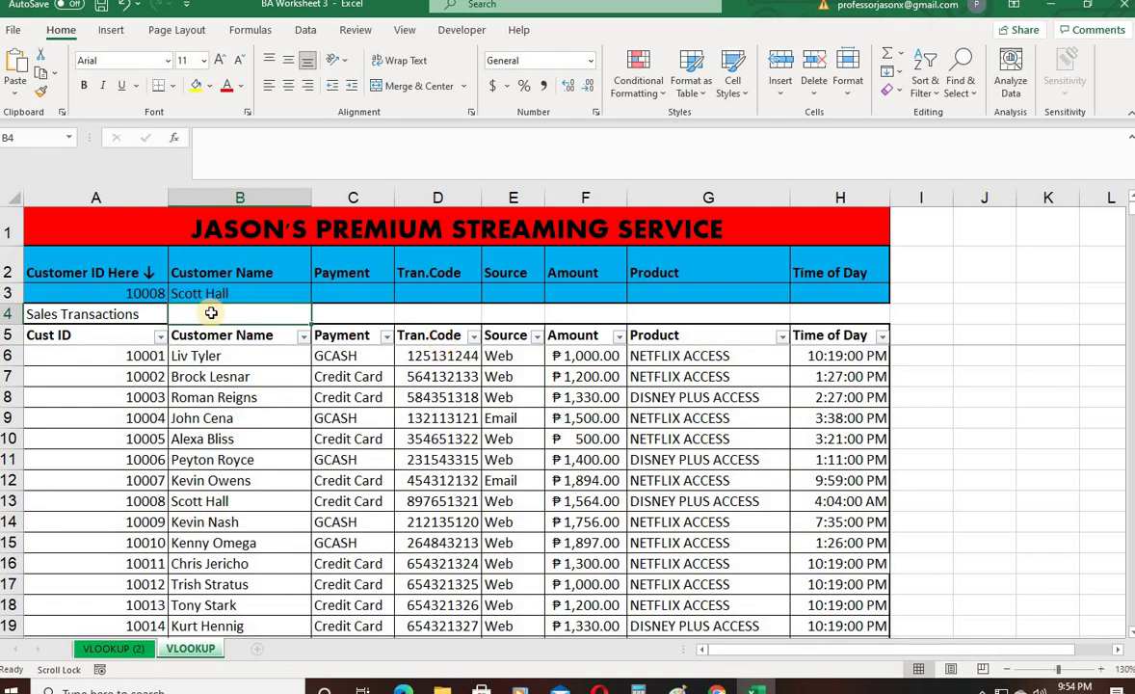
{"action": "left_click", "coordinate": [134, 293]}
{"action": "left_click", "coordinate": [247, 141]}
{"action": "key", "text": "BackSpace"}
{"action": "type", "text": "9"}
{"action": "key", "text": "Return"}
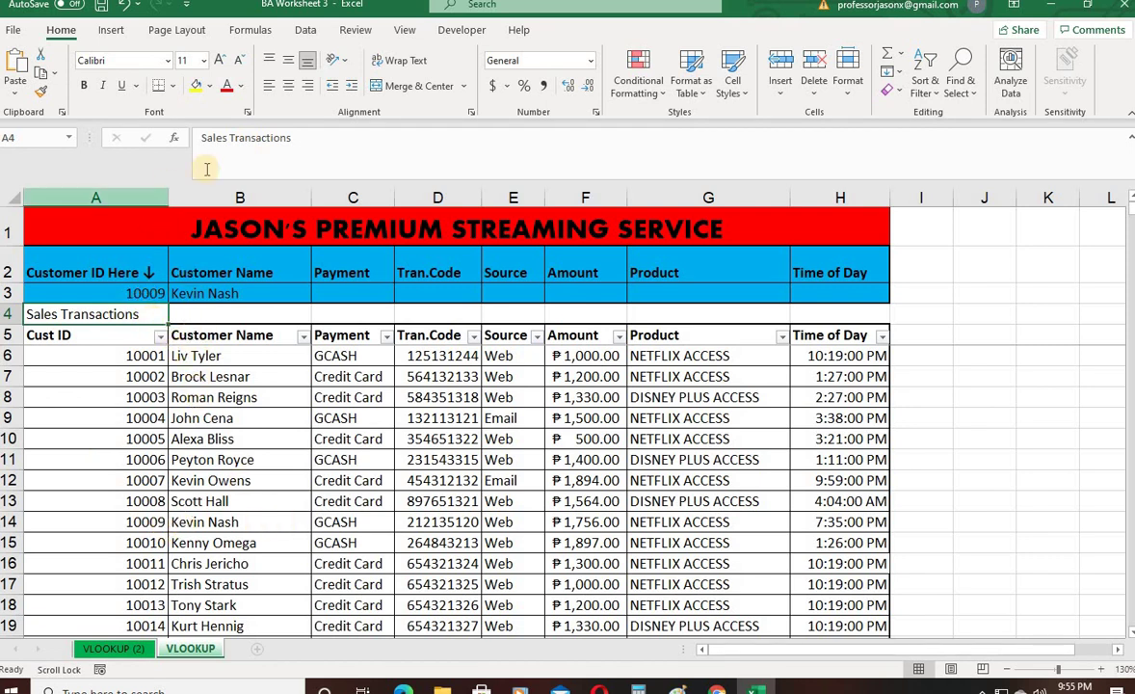
Change A3's customer ID to 10005 so B3 returns Alexa Bliss
{"action": "left_click", "coordinate": [145, 292]}
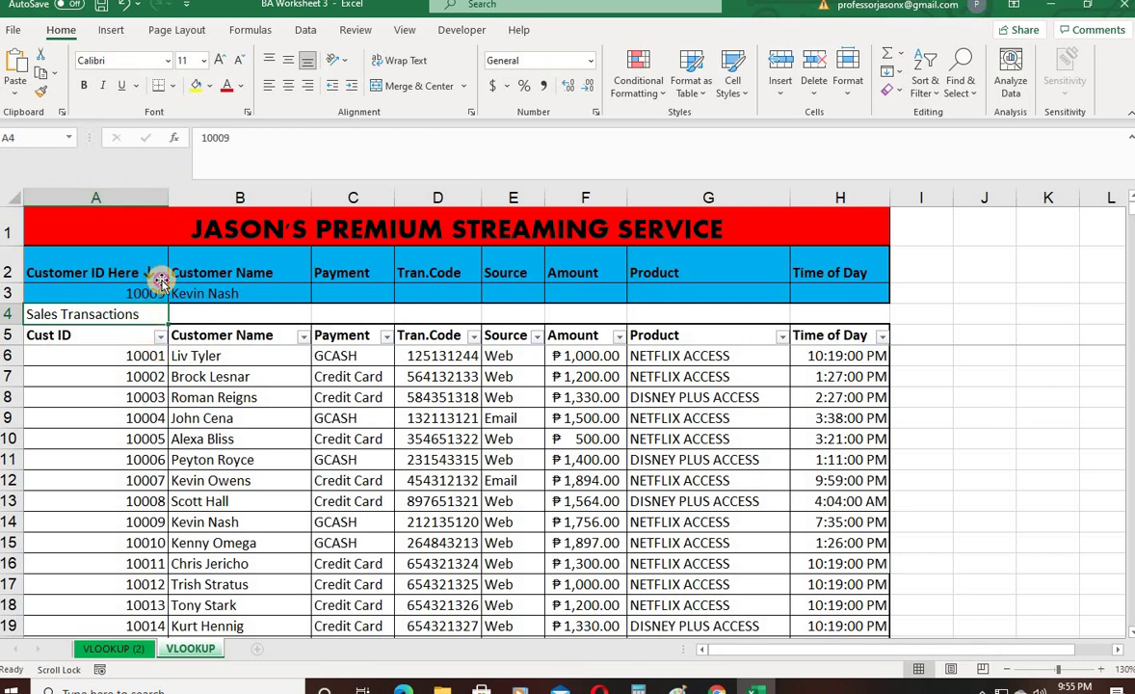
{"action": "left_click", "coordinate": [231, 140]}
{"action": "key", "text": "BackSpace"}
{"action": "type", "text": "5"}
{"action": "key", "text": "Return"}
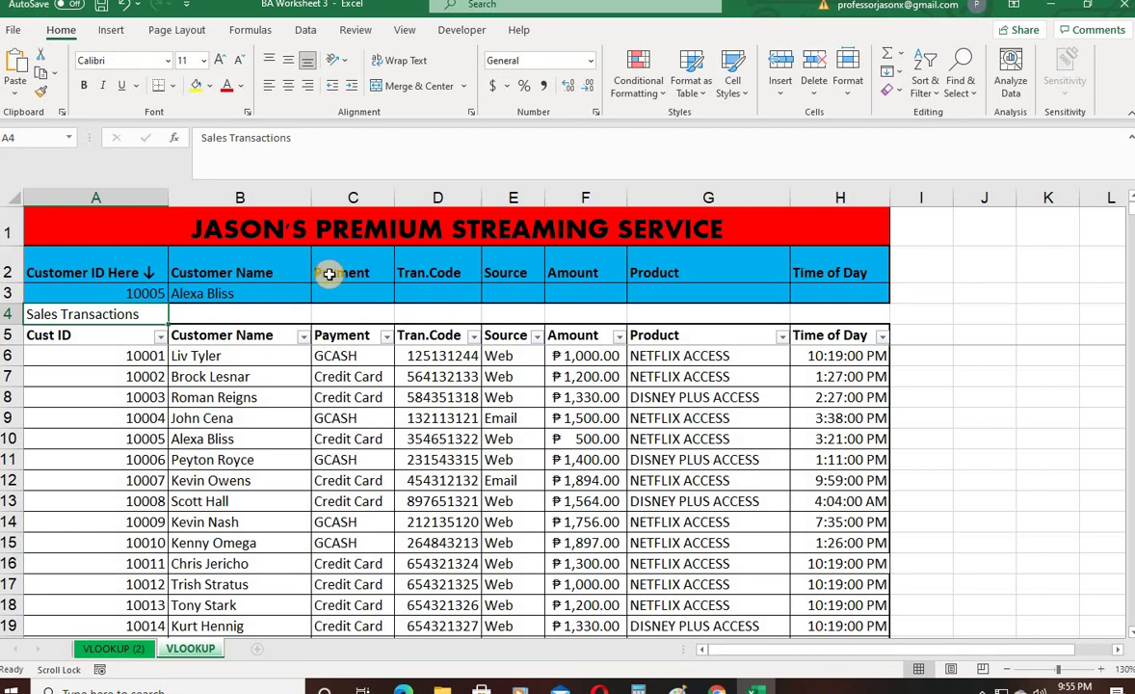
Fill B3's VLOOKUP formula across row 3 through H3
{"action": "left_click", "coordinate": [300, 292]}
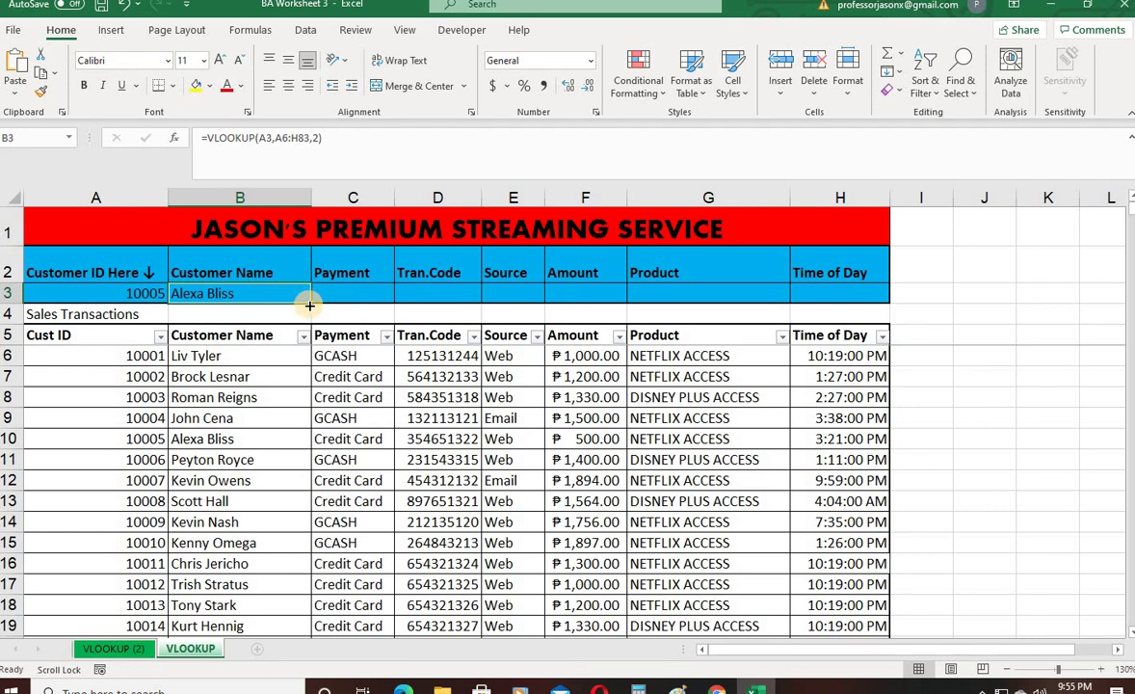
{"action": "left_click_drag", "start_coordinate": [309, 306], "coordinate": [861, 298]}
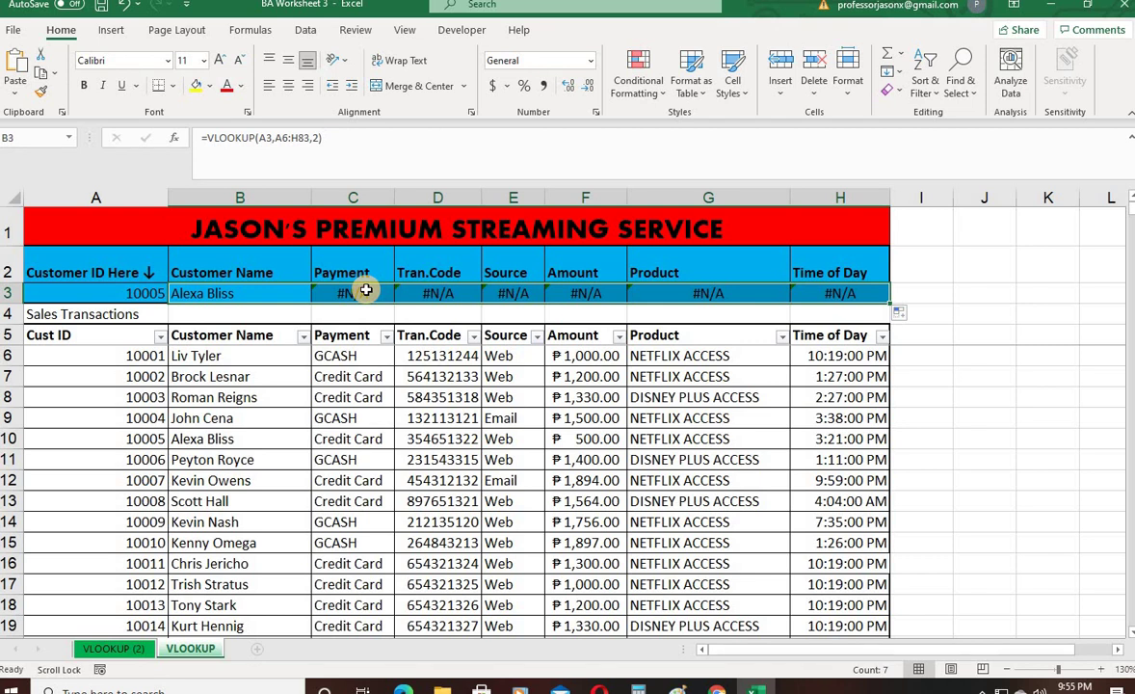
{"action": "left_click", "coordinate": [365, 290]}
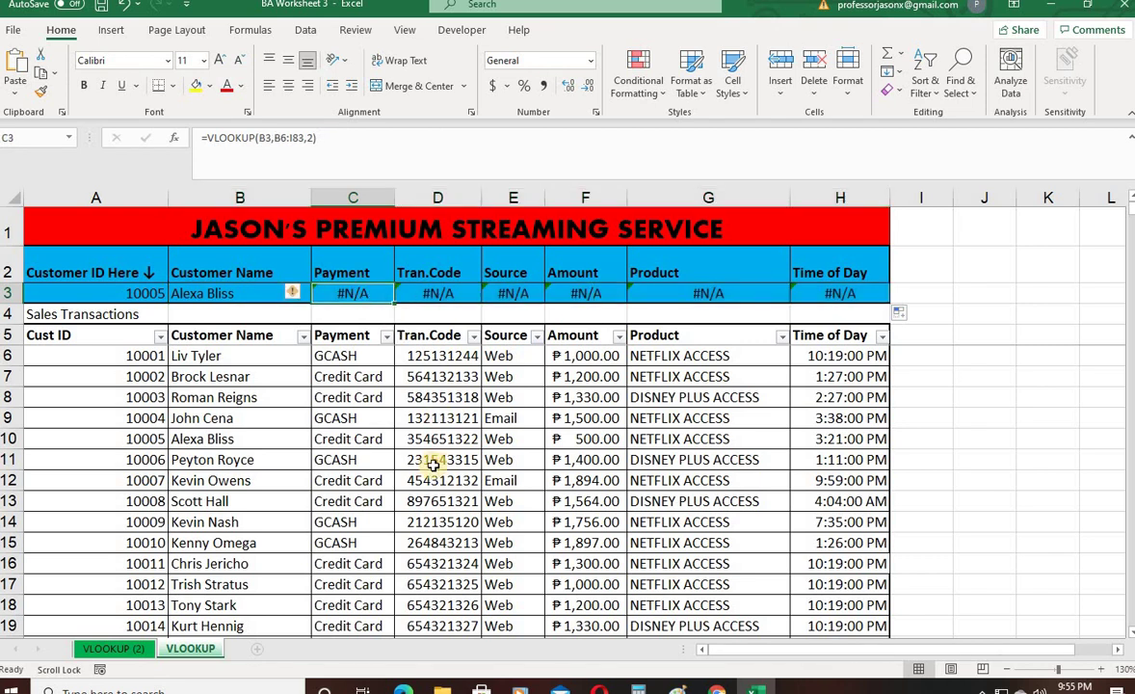
{"action": "left_click", "coordinate": [341, 132]}
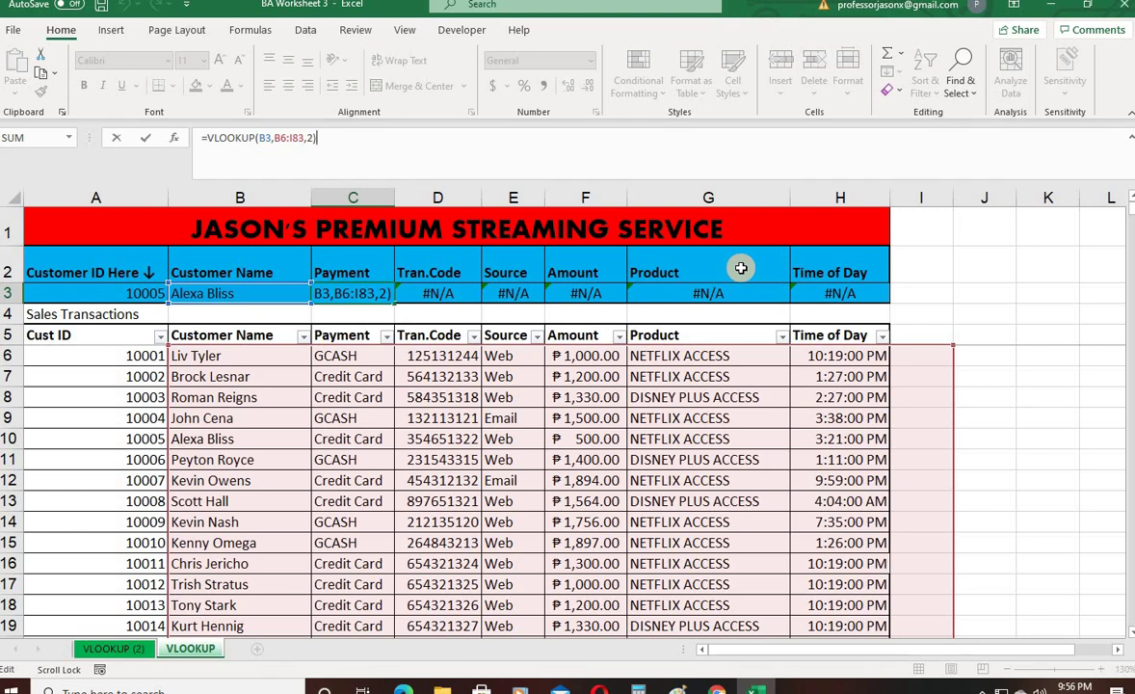
{"action": "key", "text": "Return"}
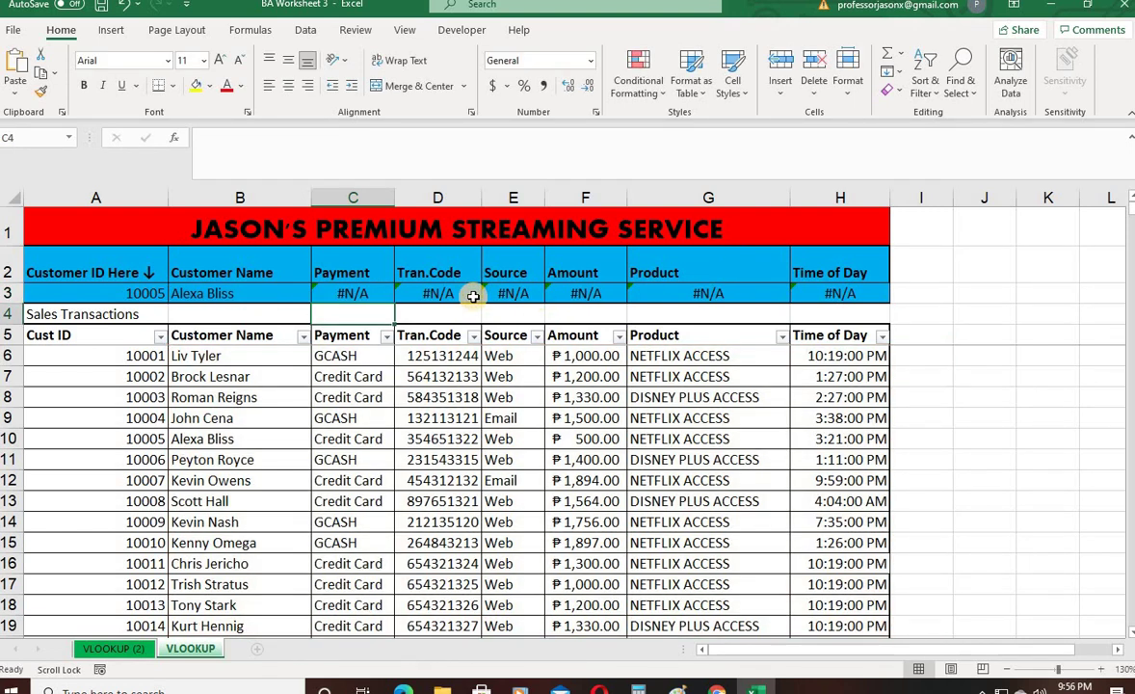
{"action": "left_click", "coordinate": [589, 293]}
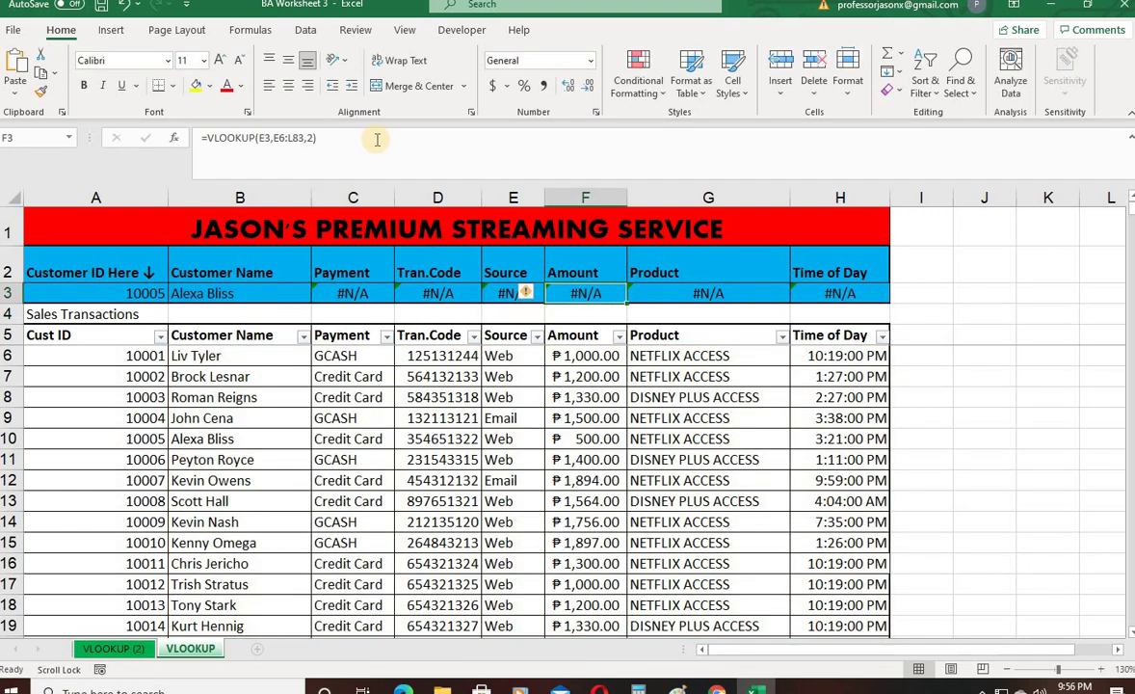
{"action": "left_click", "coordinate": [376, 138]}
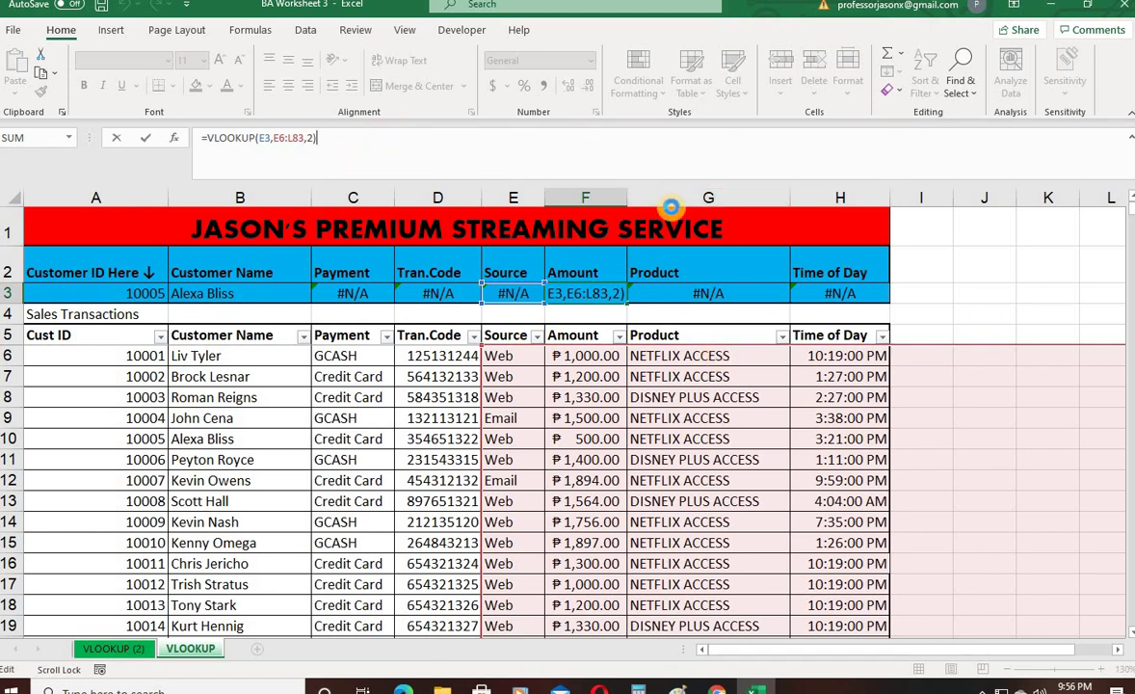
{"action": "key", "text": "Return"}
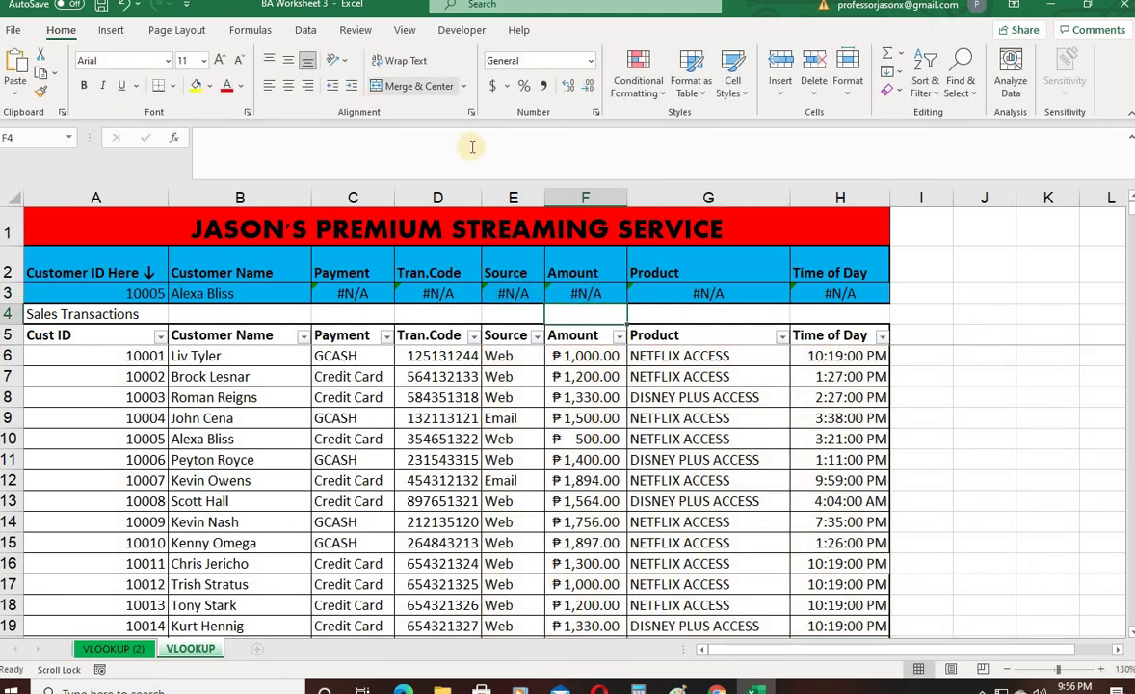
{"action": "left_click", "coordinate": [707, 296]}
{"action": "left_click", "coordinate": [468, 162]}
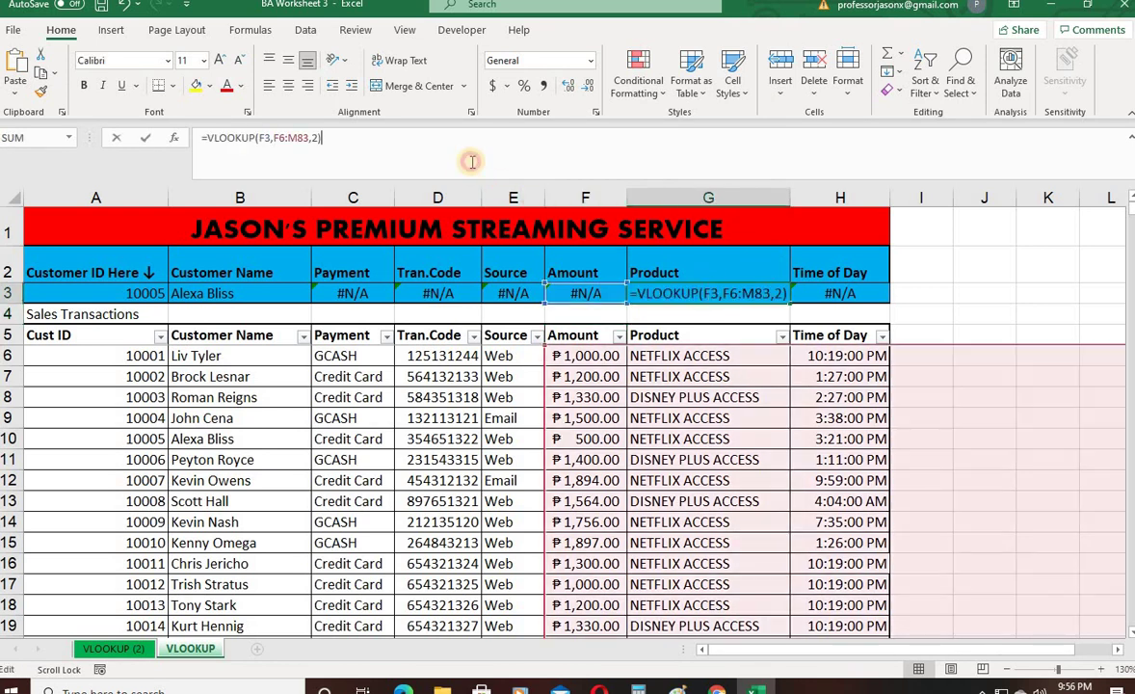
{"action": "left_click", "coordinate": [851, 355]}
{"action": "left_click", "coordinate": [839, 293]}
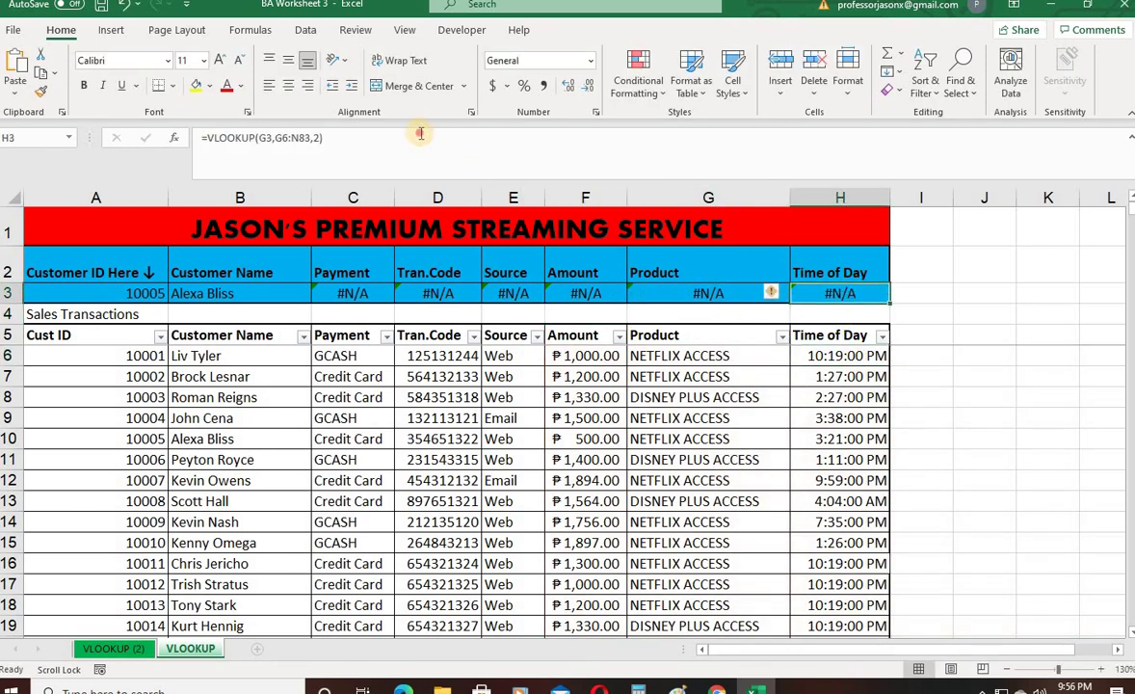
{"action": "left_click", "coordinate": [386, 135]}
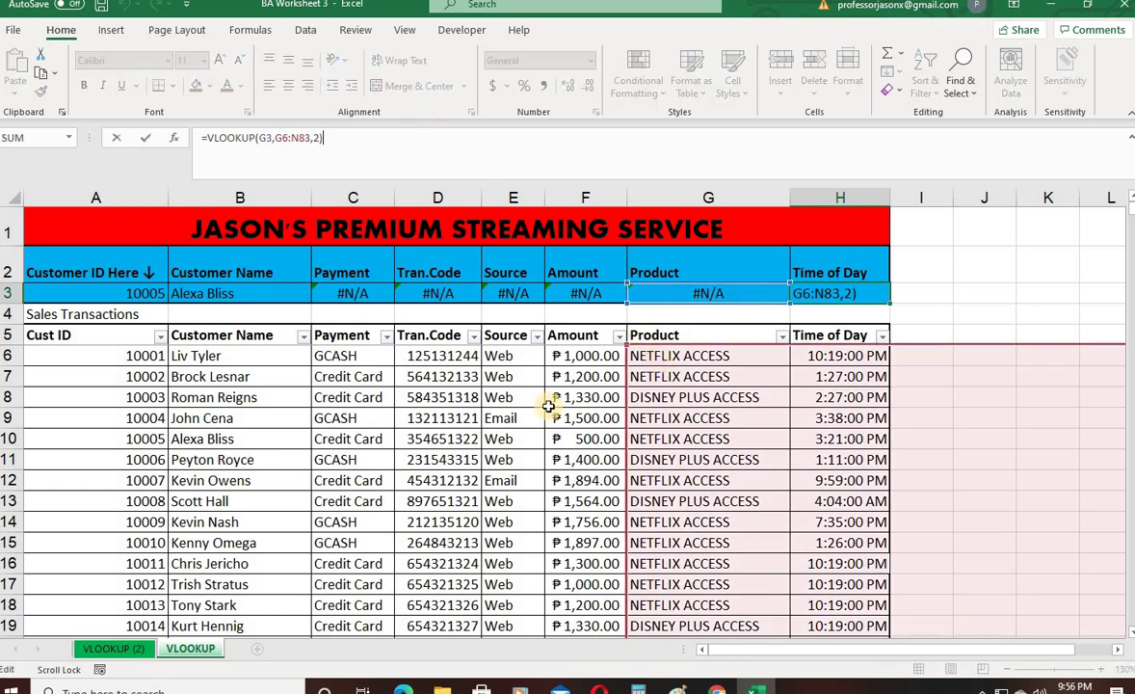
{"action": "left_click", "coordinate": [984, 293]}
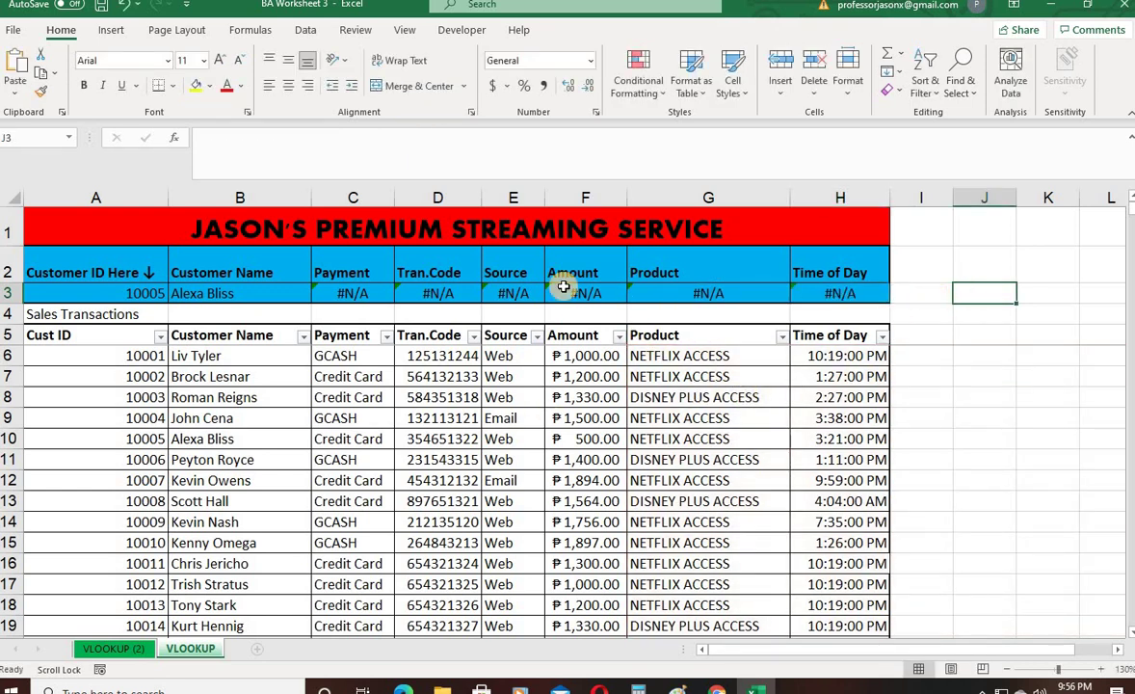
{"action": "left_click", "coordinate": [284, 290]}
{"action": "left_click", "coordinate": [390, 142]}
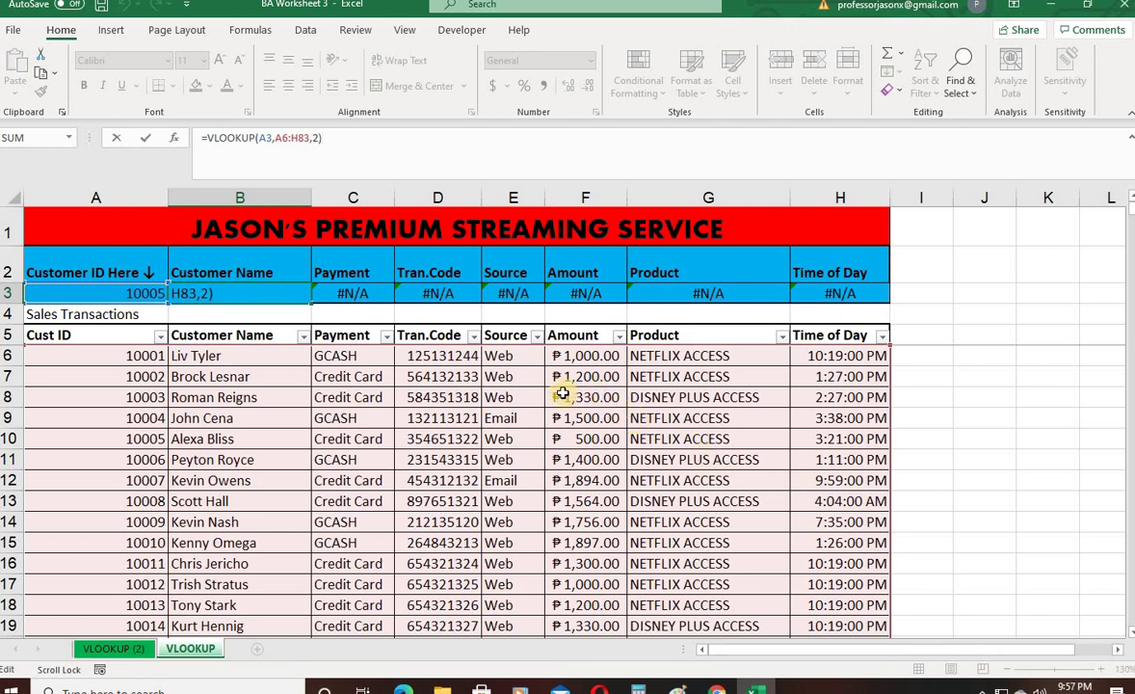
Change B3's formula to =VLOOKUP($A$3,$A$6:$H$83,2) using absolute references
{"action": "left_click", "coordinate": [279, 132]}
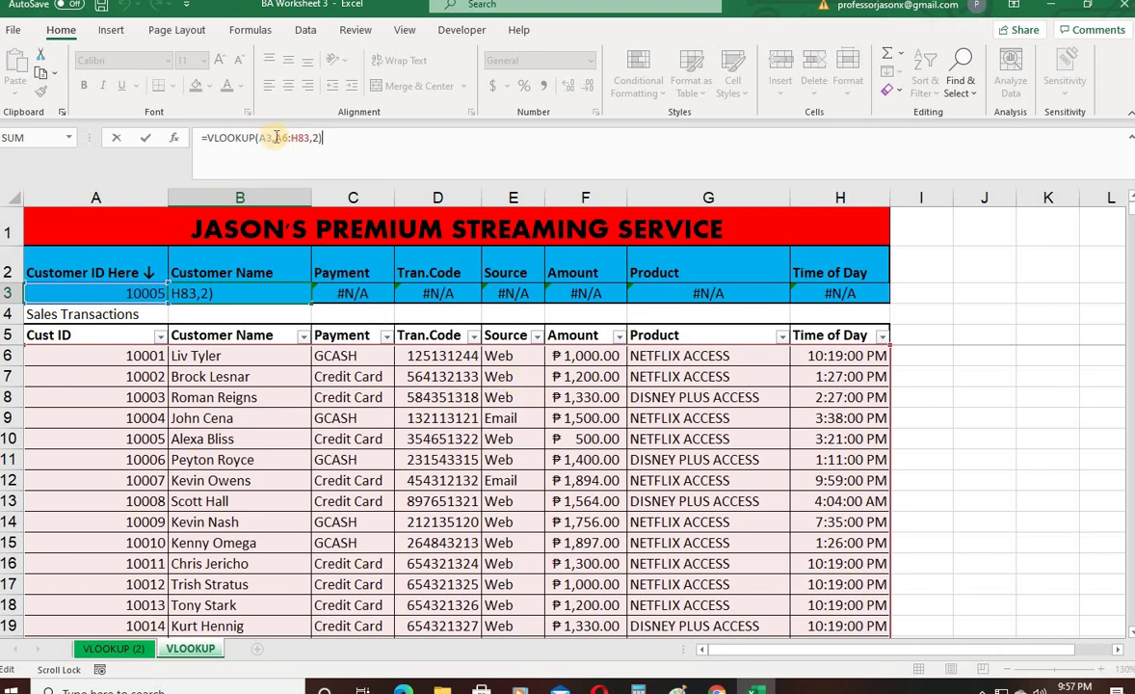
{"action": "key", "text": "Return"}
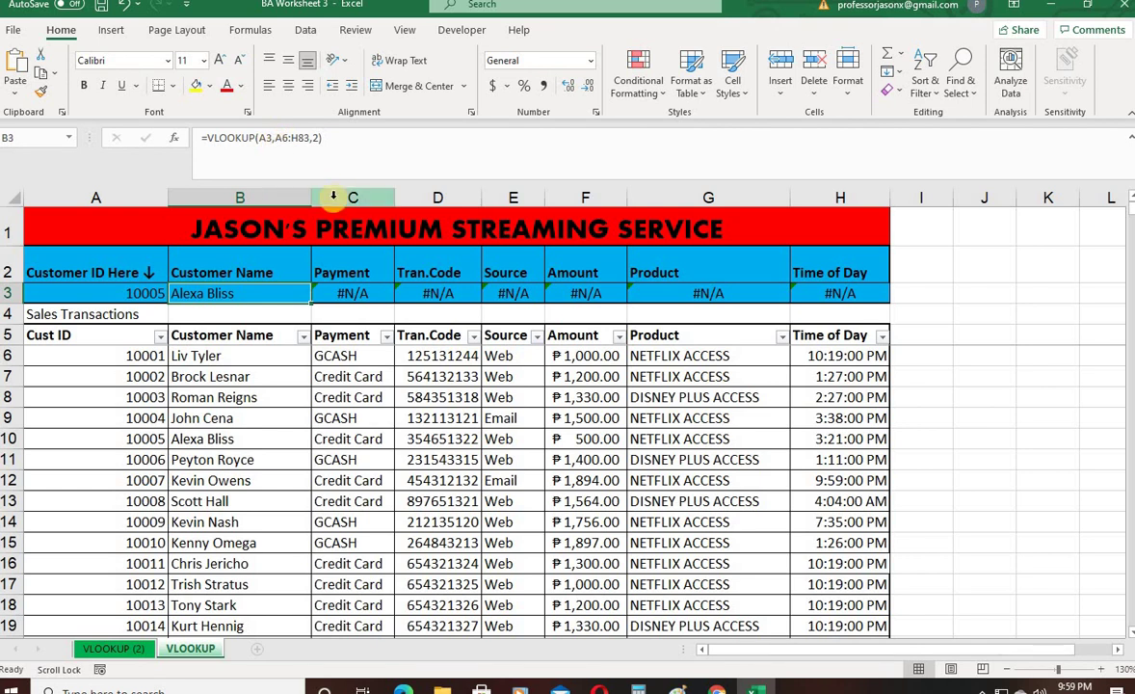
{"action": "left_click", "coordinate": [260, 137]}
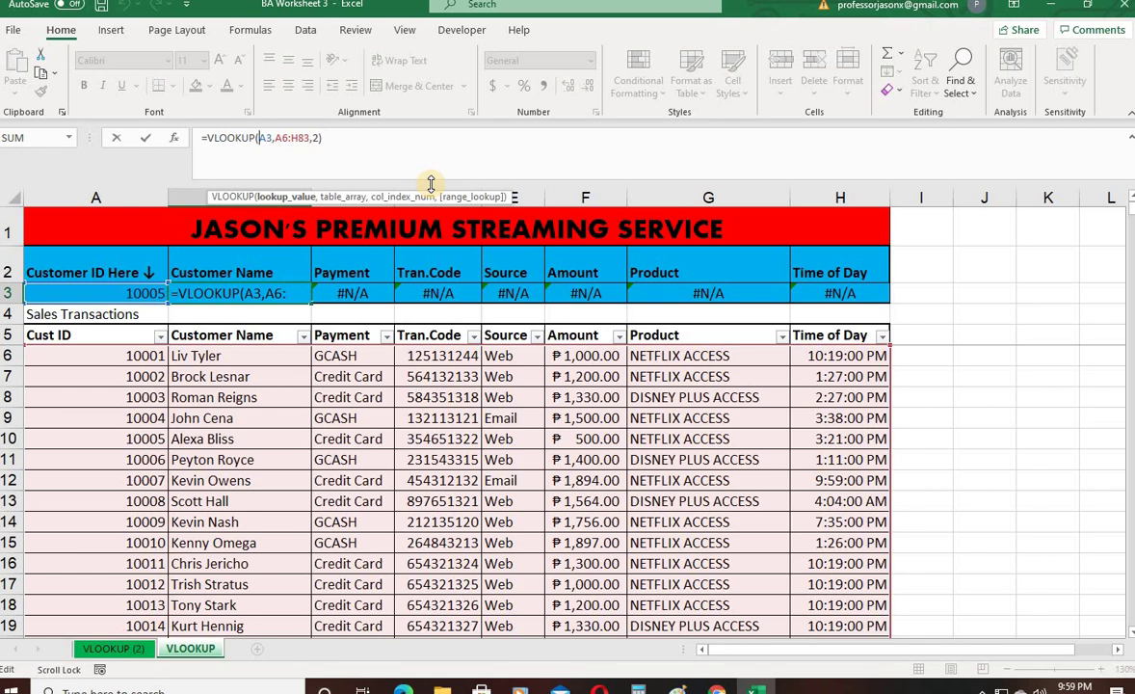
{"action": "type", "text": "$A"}
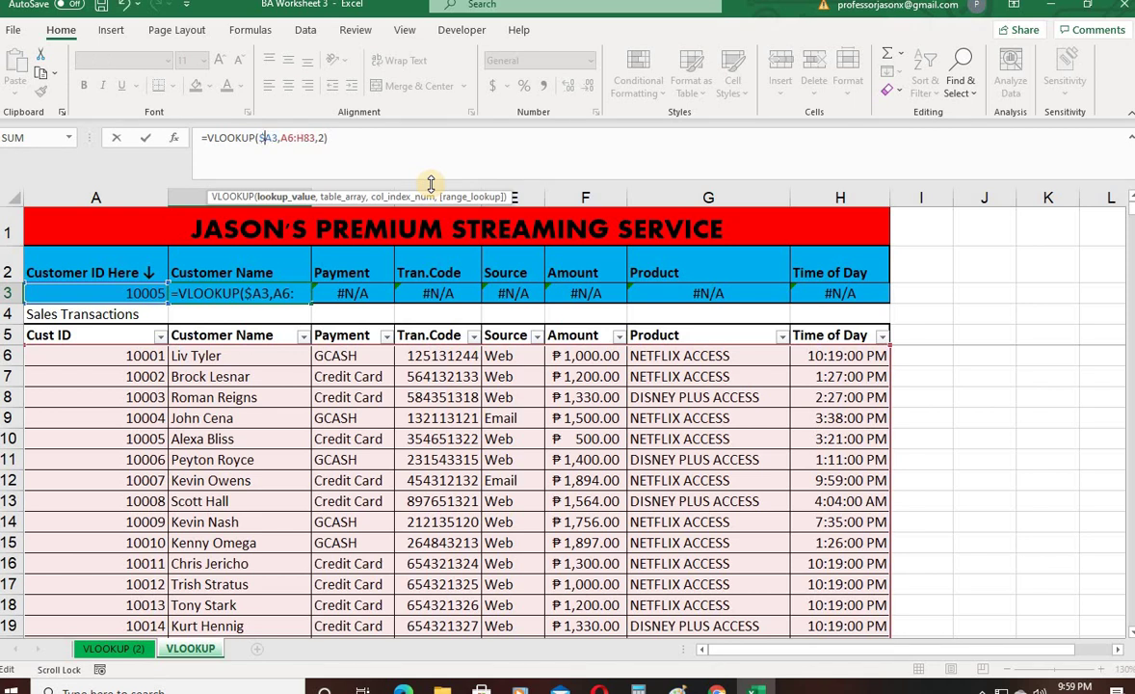
{"action": "type", "text": "$"}
{"action": "key", "text": "Right"}
{"action": "type", "text": "$A"}
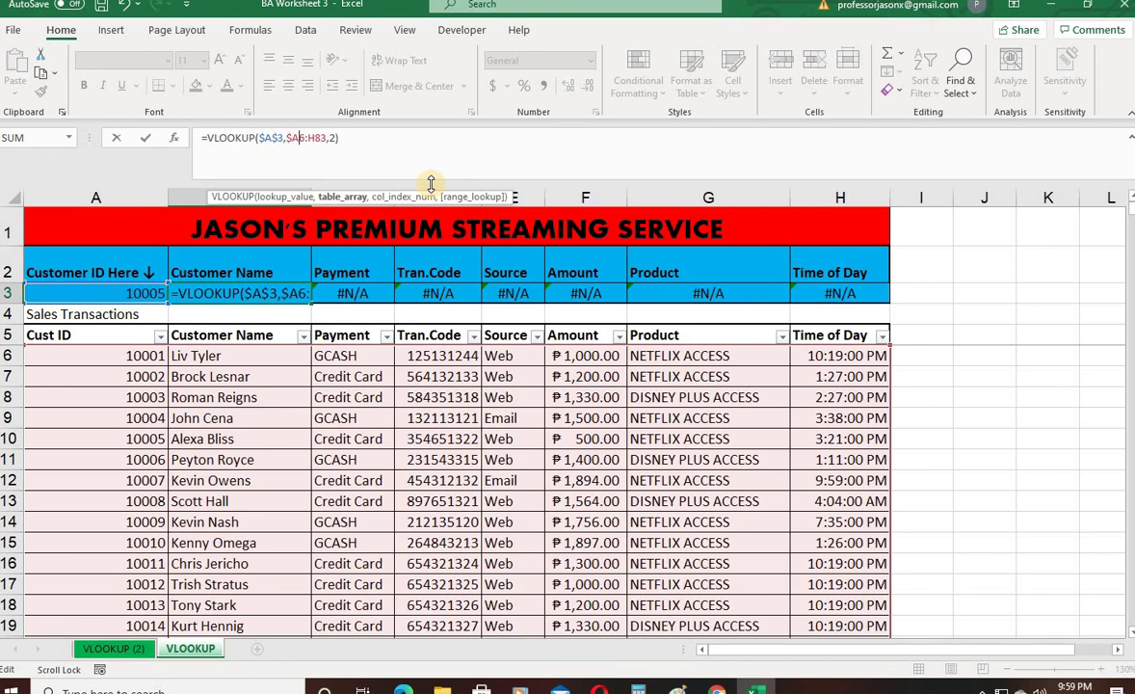
{"action": "type", "text": "$3,"}
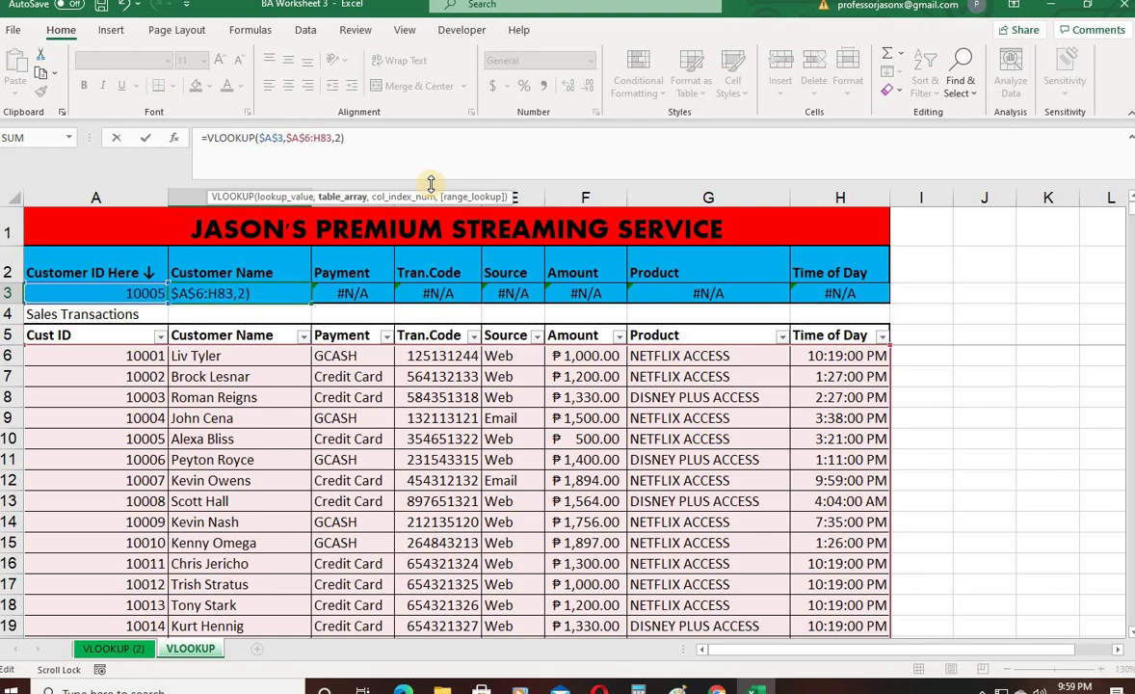
{"action": "type", "text": "$A"}
{"action": "type", "text": "$H$"}
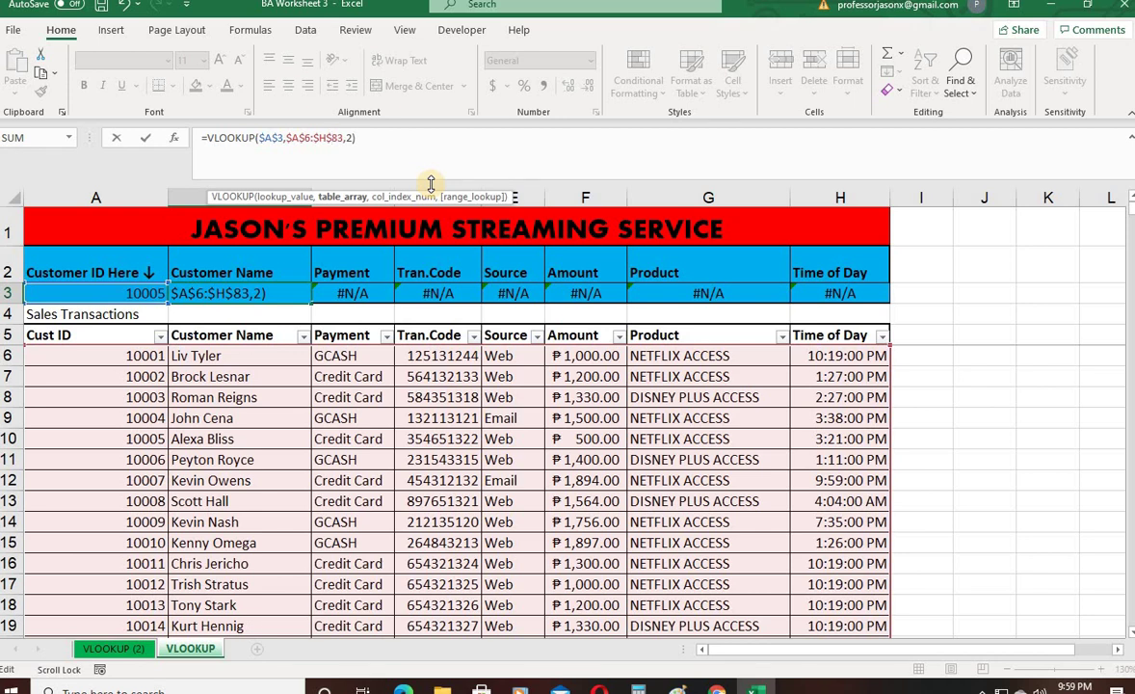
{"action": "key", "text": "Return"}
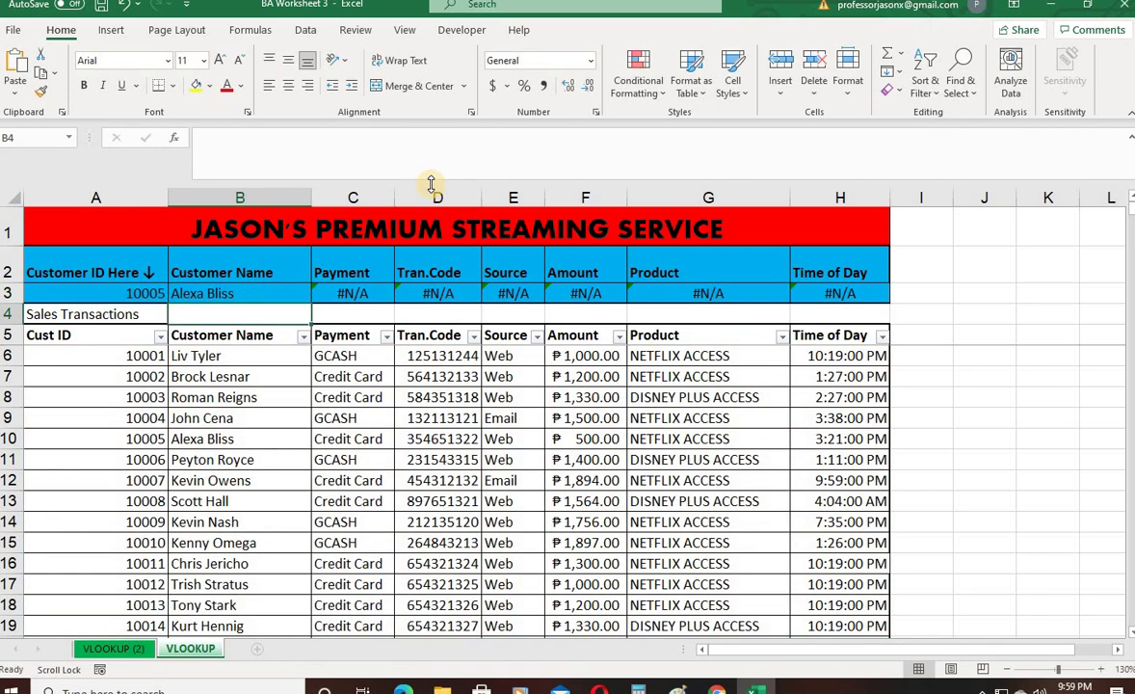
Recheck B3's absolute-reference name lookup formula and re-confirm it unchanged
{"action": "left_click", "coordinate": [249, 289]}
{"action": "left_click", "coordinate": [383, 147]}
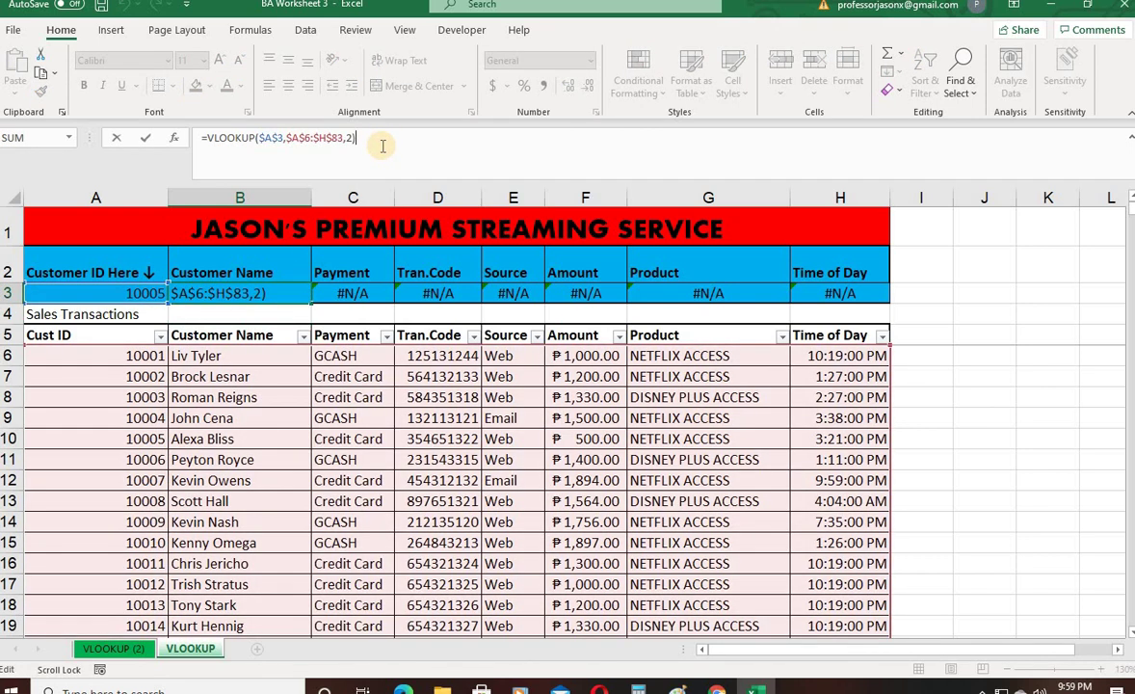
{"action": "key", "text": "Escape"}
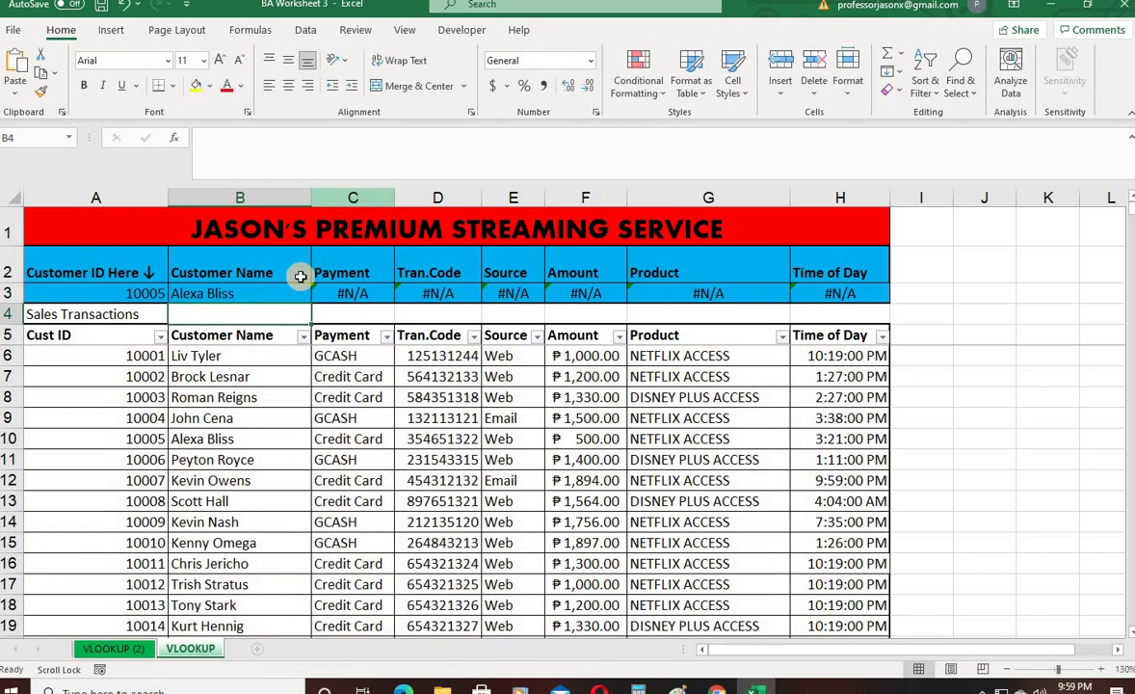
{"action": "left_click", "coordinate": [373, 135]}
{"action": "key", "text": "Return"}
Fill B3's customer-name VLOOKUP right through H3 and check the copied formulas along row 3
{"action": "left_click", "coordinate": [255, 293]}
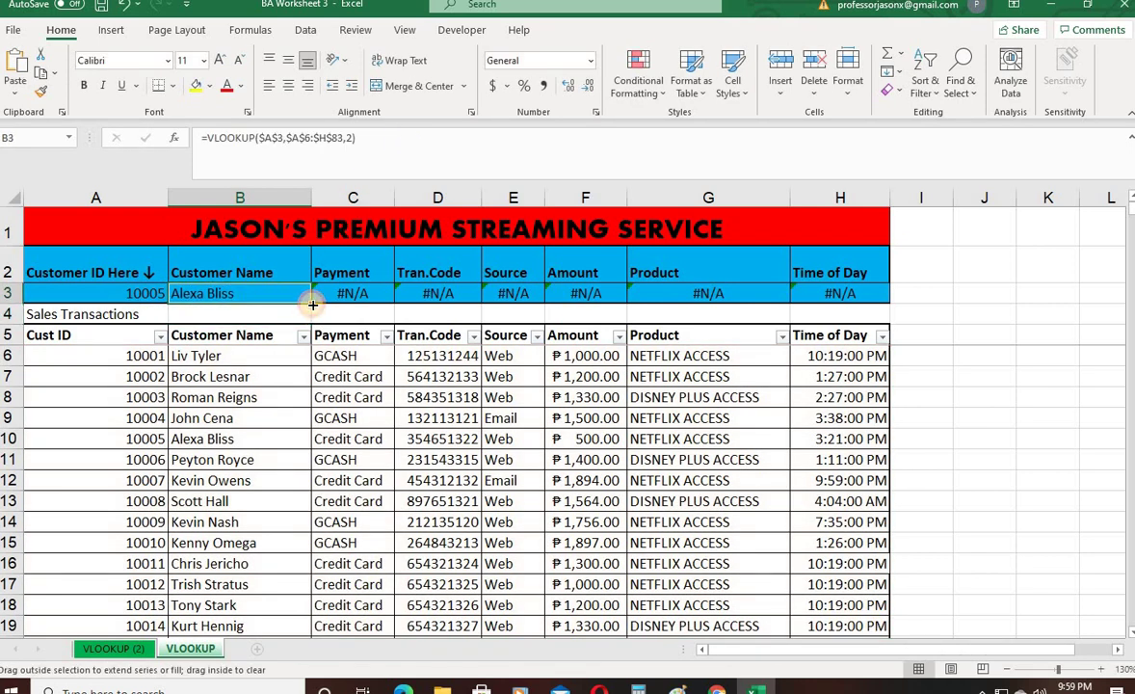
{"action": "left_click_drag", "start_coordinate": [312, 304], "coordinate": [852, 304]}
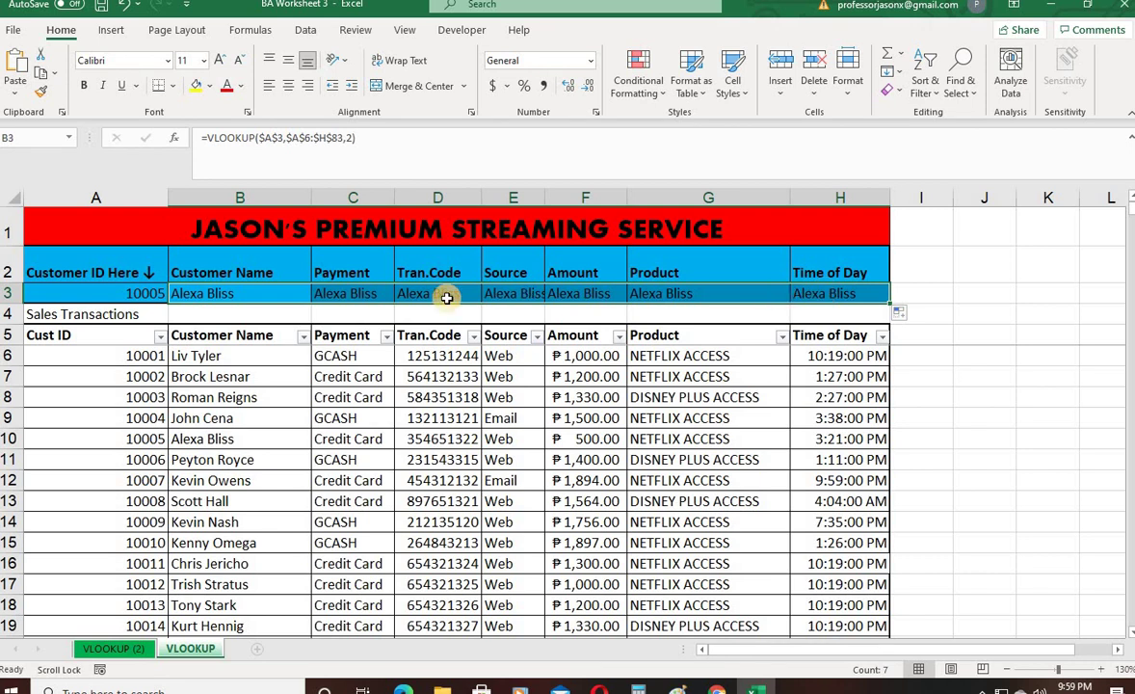
{"action": "left_click", "coordinate": [361, 297]}
{"action": "left_click", "coordinate": [433, 291]}
{"action": "left_click", "coordinate": [517, 291]}
{"action": "left_click", "coordinate": [637, 292]}
{"action": "left_click", "coordinate": [572, 291]}
Check the copied formulas in C3 to F3, then start editing C3's Payment lookup formula
{"action": "left_click", "coordinate": [340, 293]}
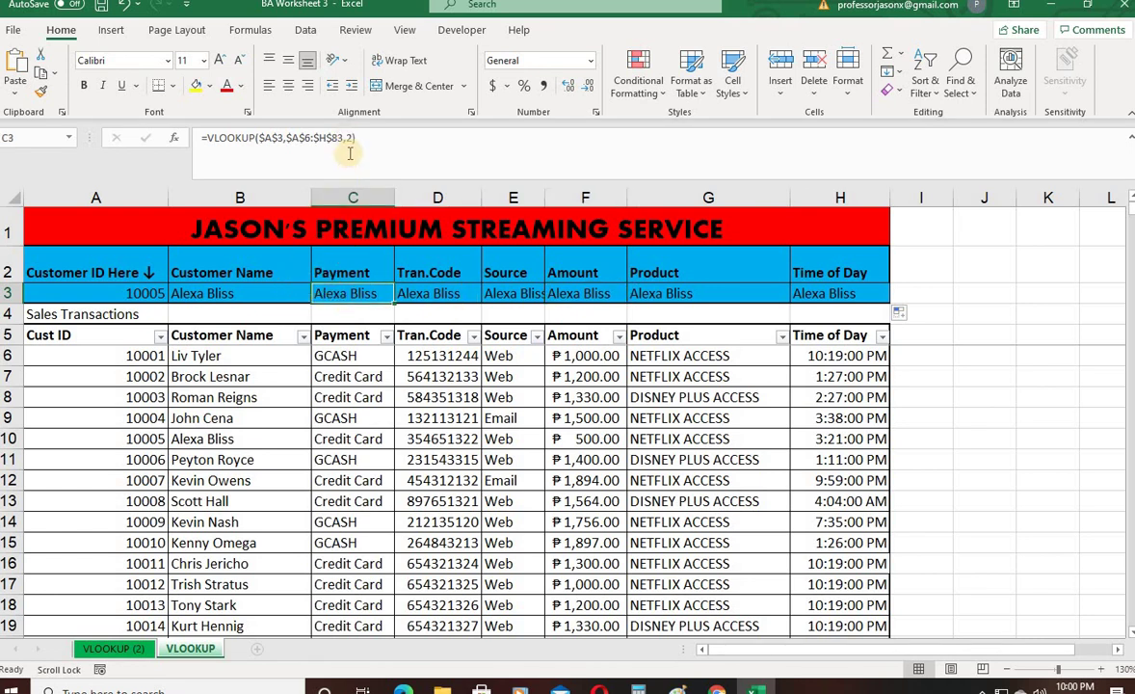
{"action": "left_click", "coordinate": [460, 299]}
{"action": "left_click", "coordinate": [517, 294]}
{"action": "left_click", "coordinate": [564, 294]}
{"action": "left_click", "coordinate": [359, 294]}
{"action": "left_click", "coordinate": [350, 139]}
Give the Payment, Tran.Code and Source lookups in C3:E3 column indexes 3, 4 and 5
{"action": "key", "text": "BackSpace"}
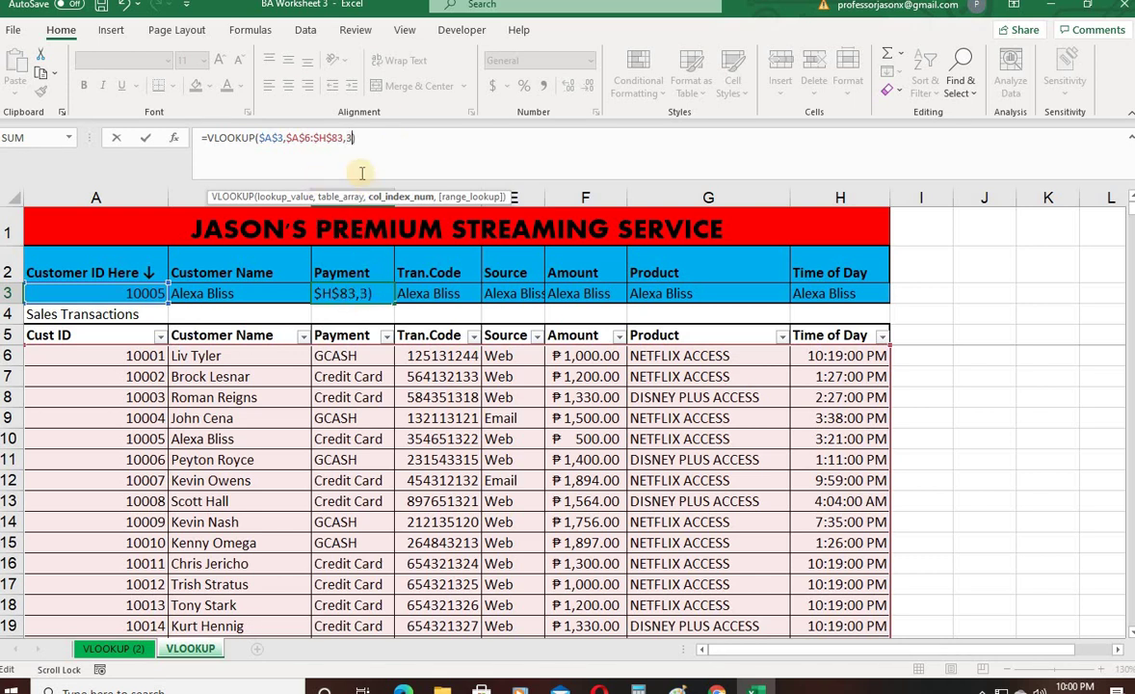
{"action": "type", "text": "3"}
{"action": "key", "text": "Return"}
{"action": "left_click", "coordinate": [414, 293]}
{"action": "left_click", "coordinate": [351, 138]}
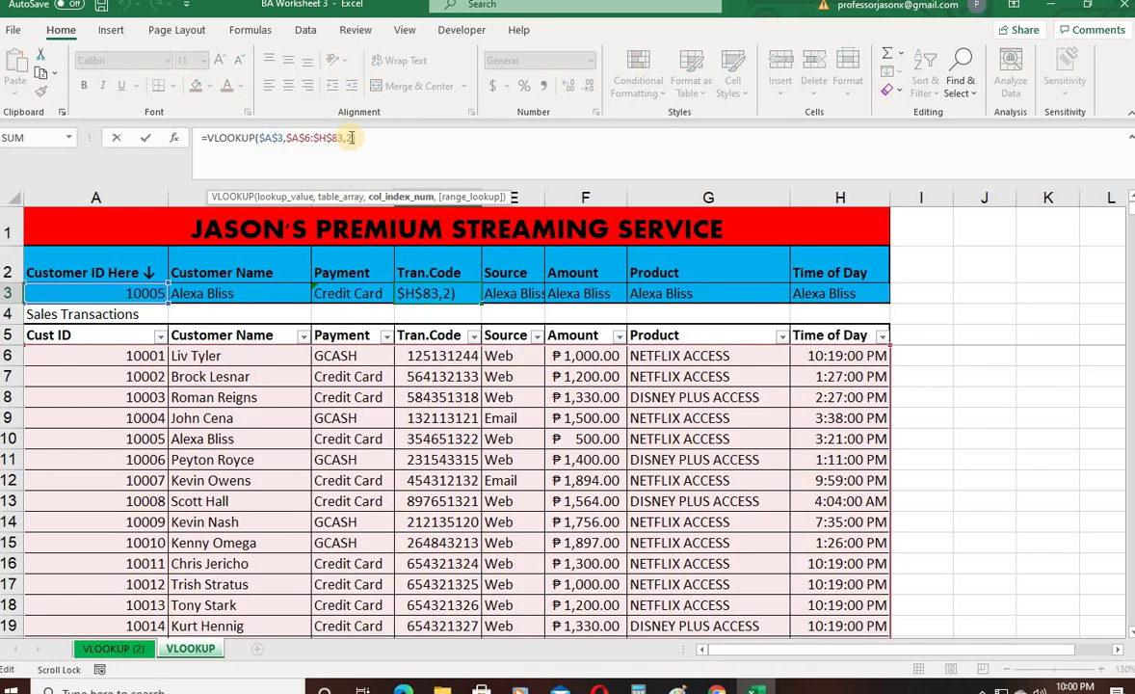
{"action": "key", "text": "Return"}
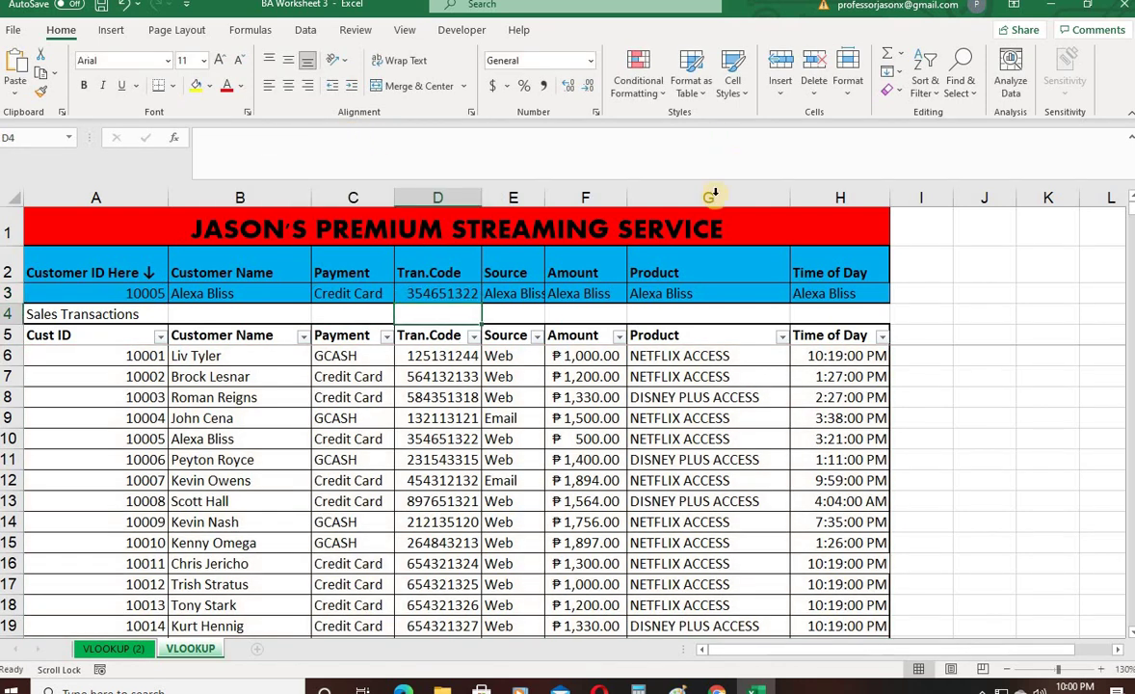
{"action": "left_click", "coordinate": [513, 287]}
{"action": "left_click", "coordinate": [366, 153]}
{"action": "type", "text": "5"}
{"action": "key", "text": "Return"}
Give the Amount, Product and Time of Day lookups in F3:H3 column indexes 6, 7 and 8
{"action": "left_click", "coordinate": [570, 292]}
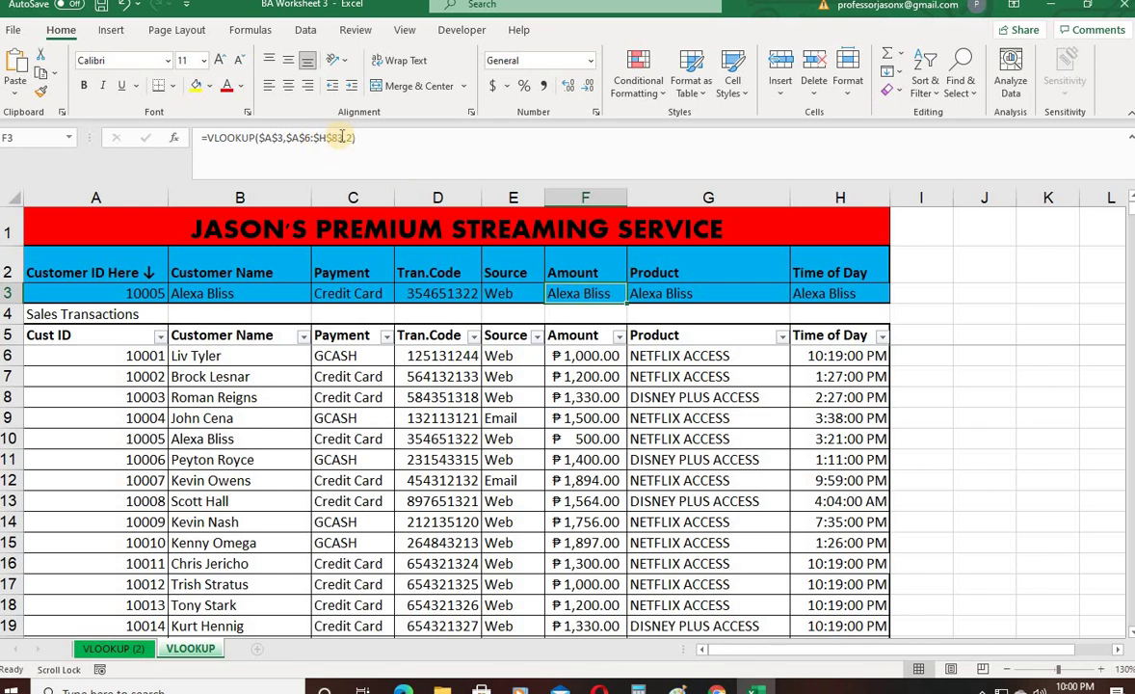
{"action": "left_click", "coordinate": [374, 138]}
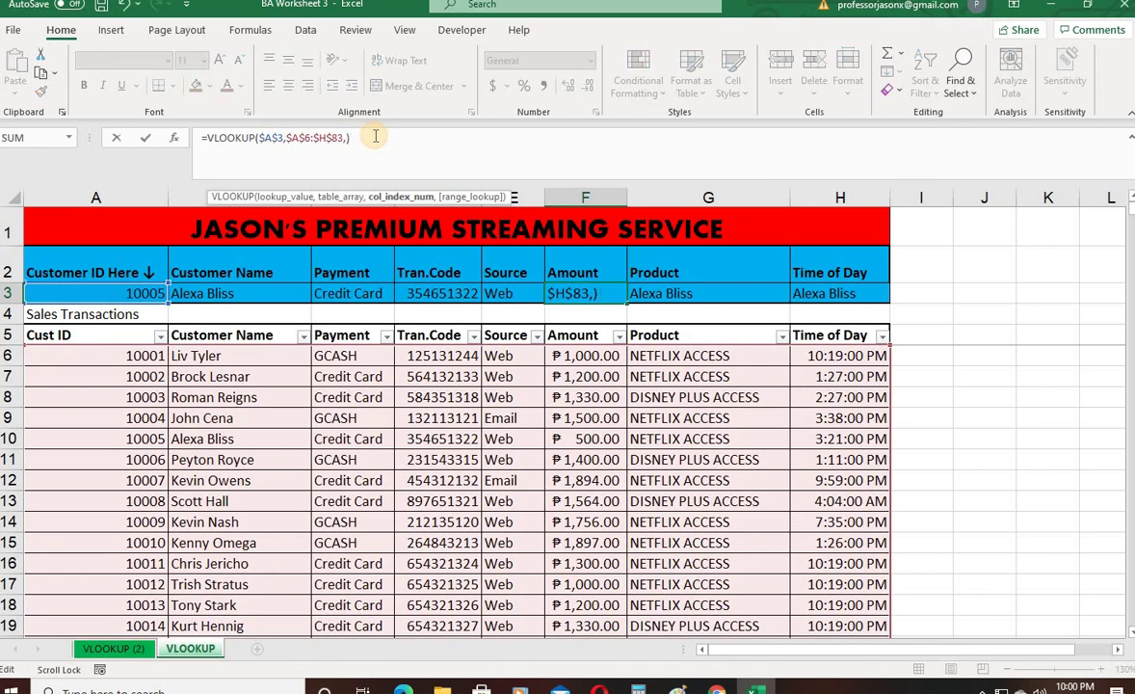
{"action": "key", "text": "Return"}
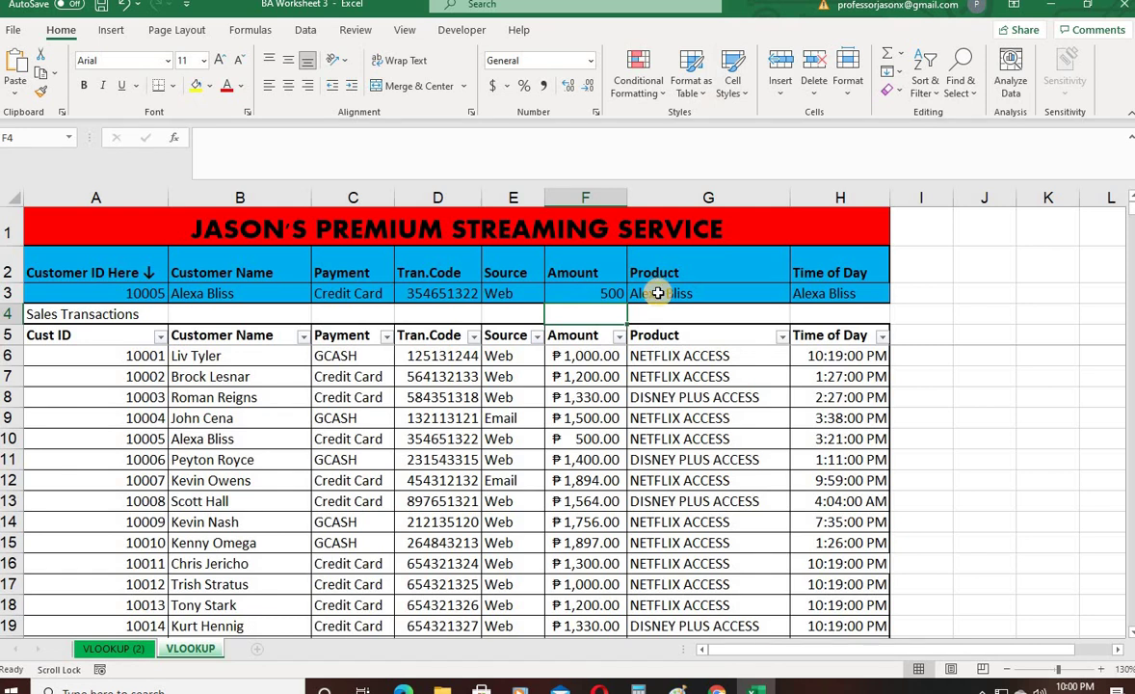
{"action": "left_click", "coordinate": [658, 293]}
{"action": "left_click", "coordinate": [359, 138]}
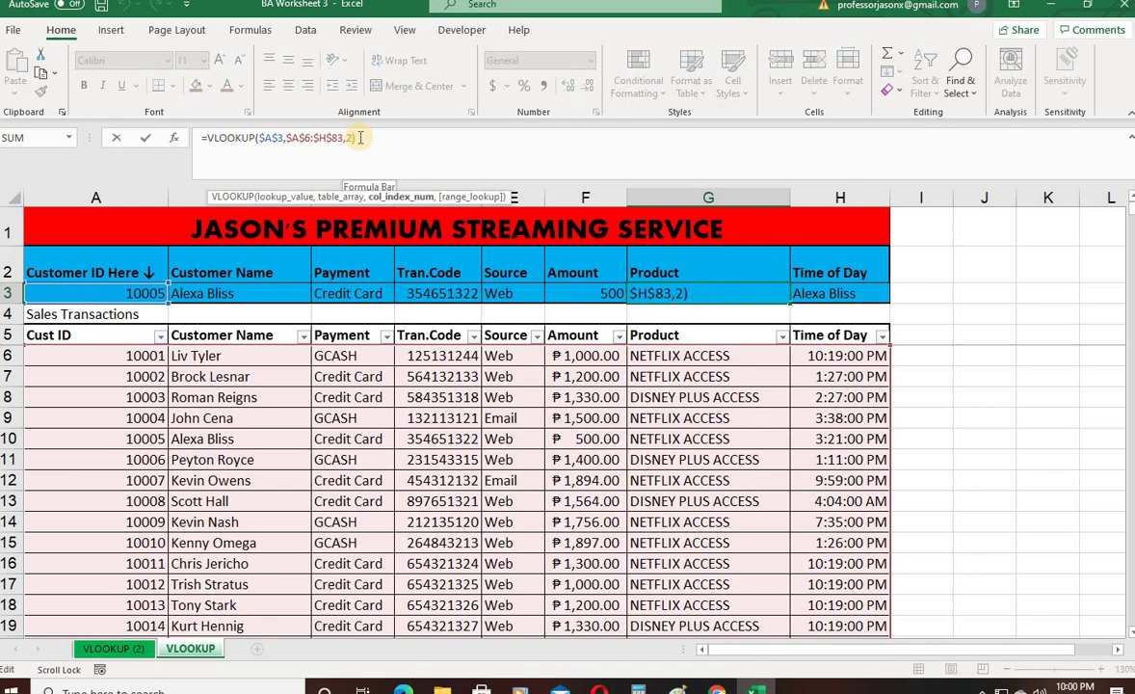
{"action": "type", "text": "2"}
{"action": "key", "text": "Tab"}
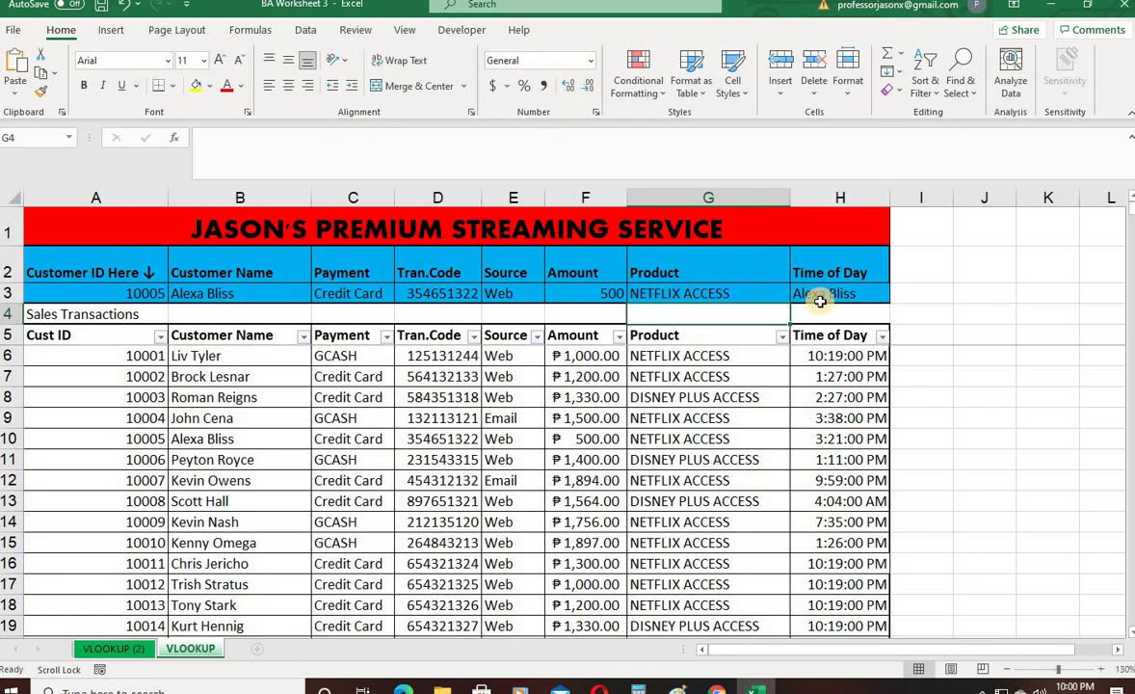
{"action": "left_click", "coordinate": [378, 139]}
{"action": "type", "text": "8333"}
{"action": "key", "text": "Return"}
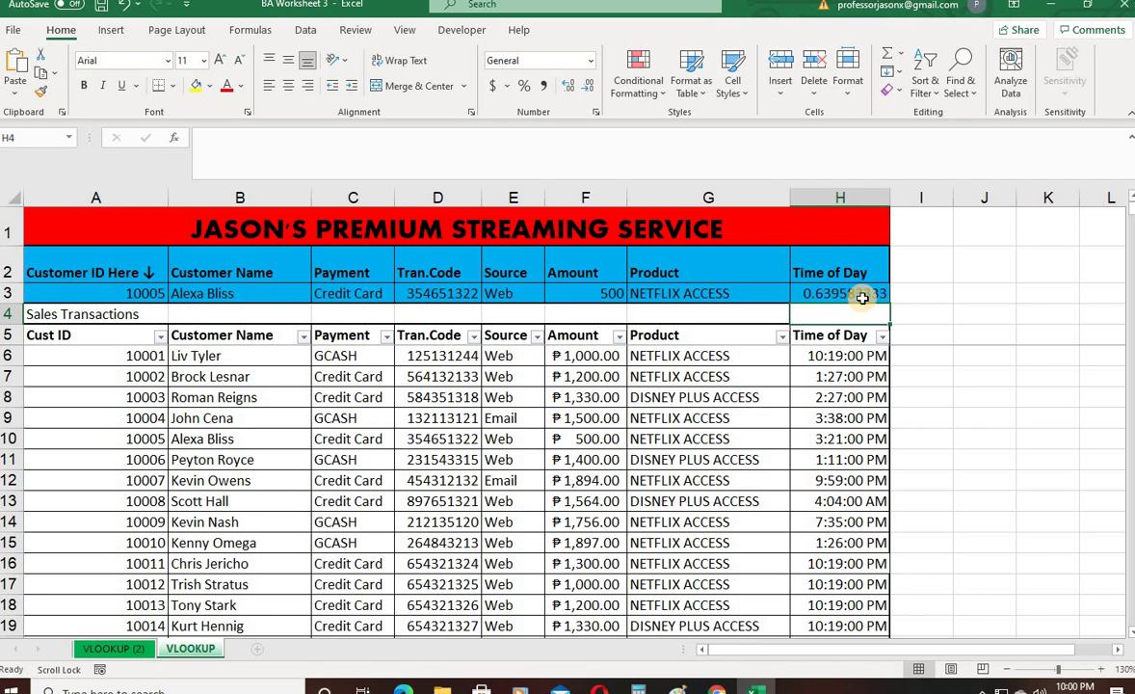
Format H3's Time of Day result as Time so it reads 3:21:00 PM
{"action": "left_click", "coordinate": [866, 291]}
{"action": "left_click", "coordinate": [590, 62]}
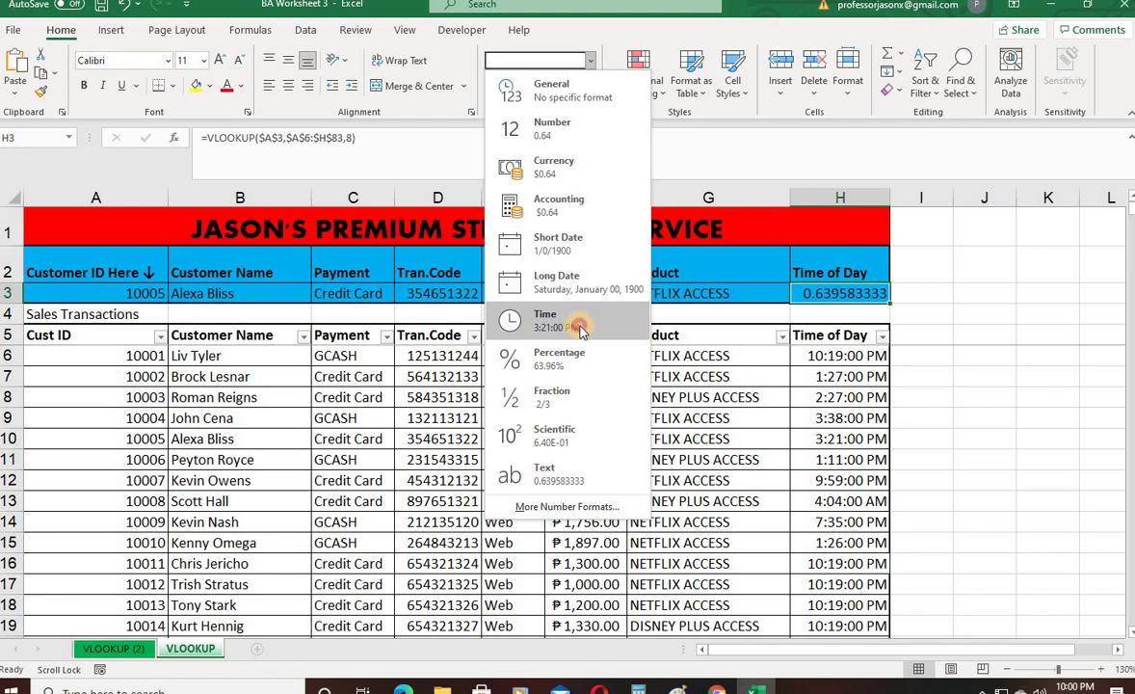
{"action": "left_click", "coordinate": [545, 321]}
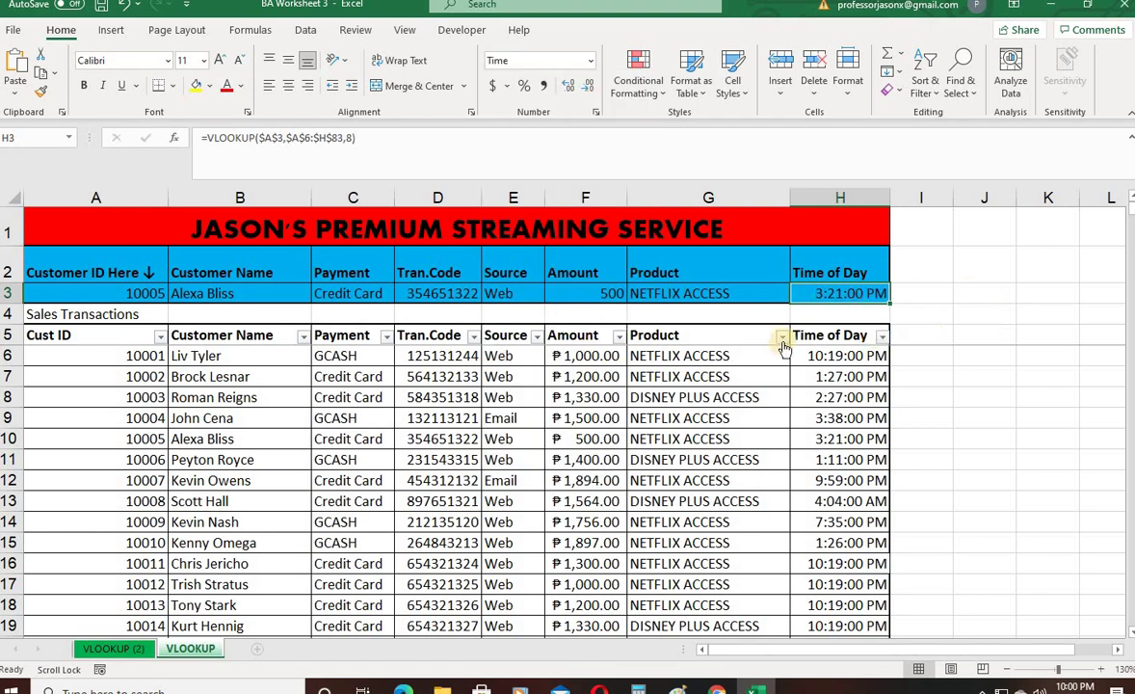
Review each row 3 lookup formula from B3 to H3 for the correct column index
{"action": "left_click", "coordinate": [260, 293]}
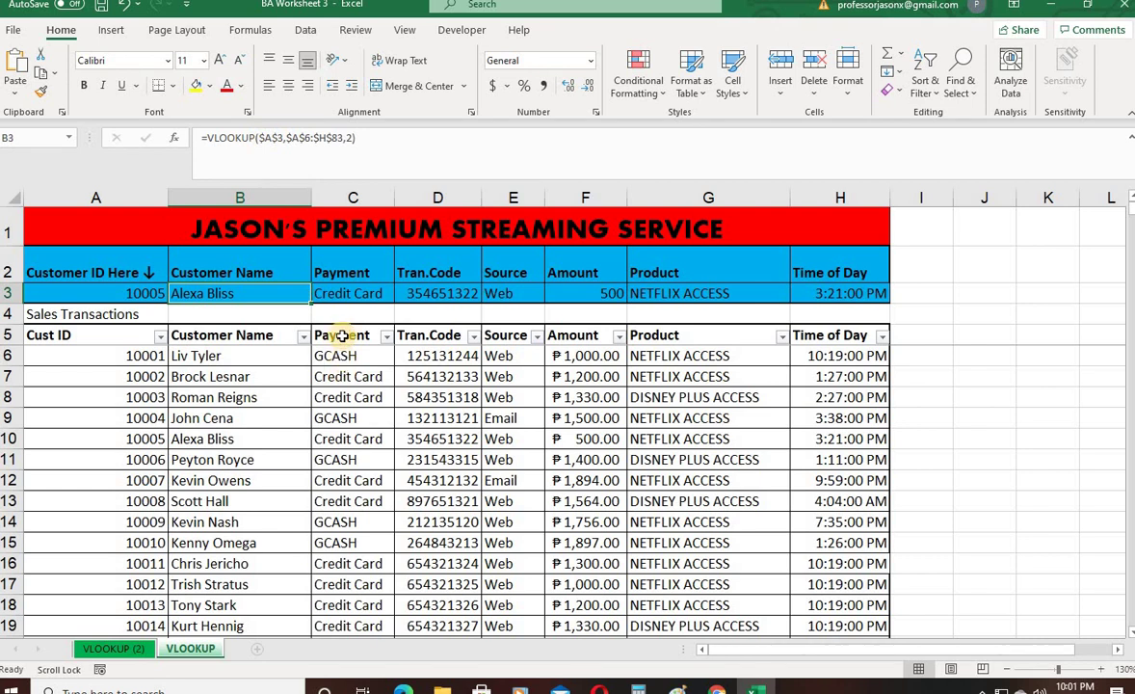
{"action": "left_click", "coordinate": [329, 291]}
{"action": "left_click", "coordinate": [449, 290]}
{"action": "left_click", "coordinate": [515, 291]}
{"action": "left_click", "coordinate": [585, 292]}
{"action": "left_click", "coordinate": [655, 291]}
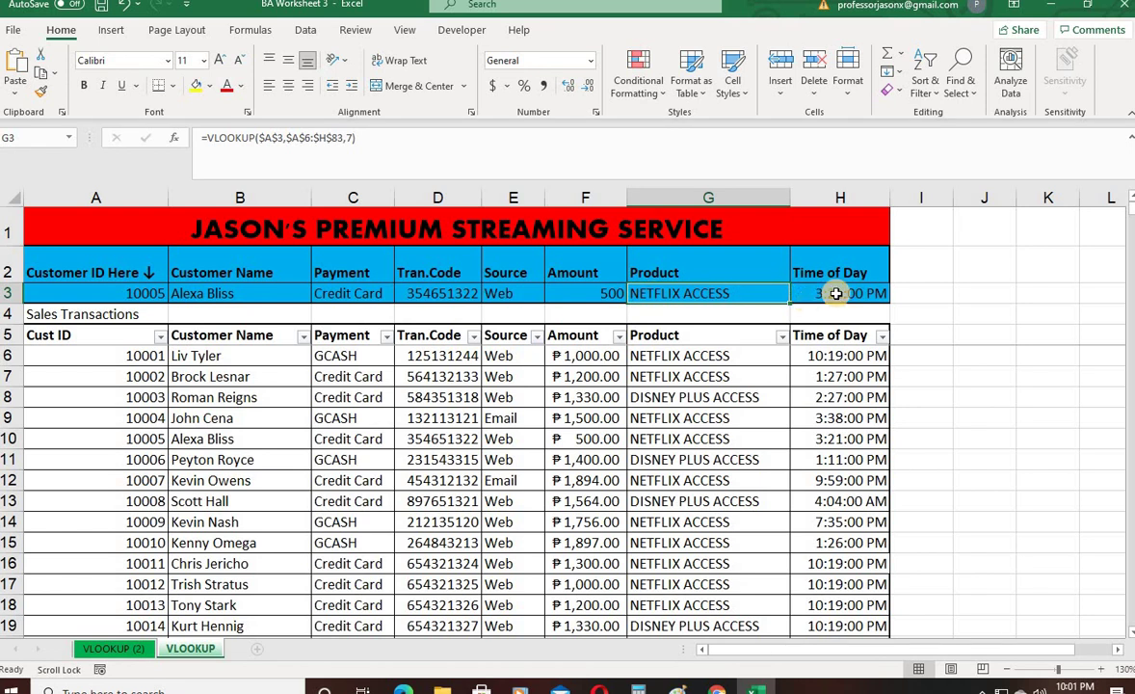
{"action": "left_click", "coordinate": [813, 294]}
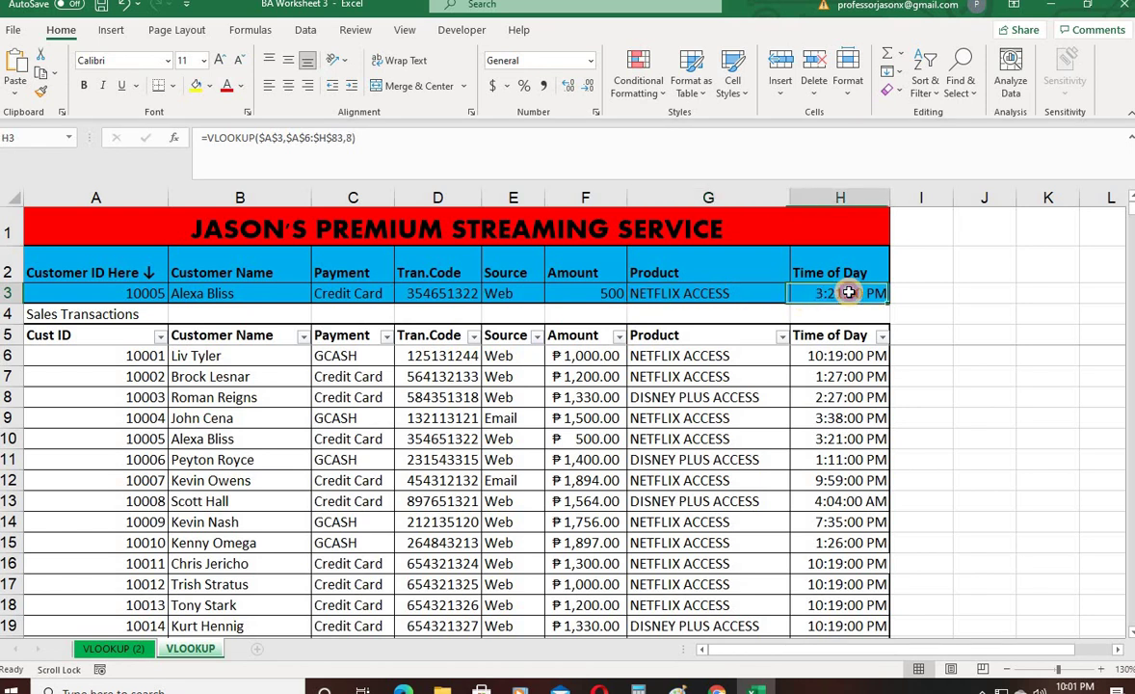
Enter customer ID 10015 in A3 and scroll down to check the returned details
{"action": "left_click", "coordinate": [154, 295]}
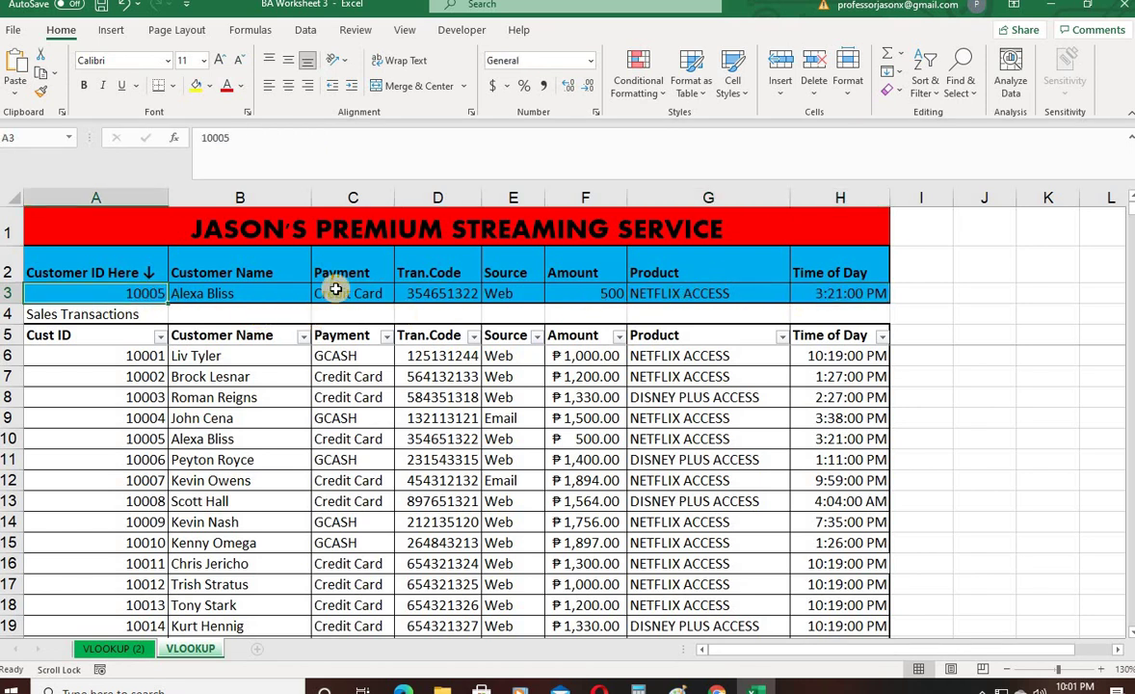
{"action": "type", "text": "100"}
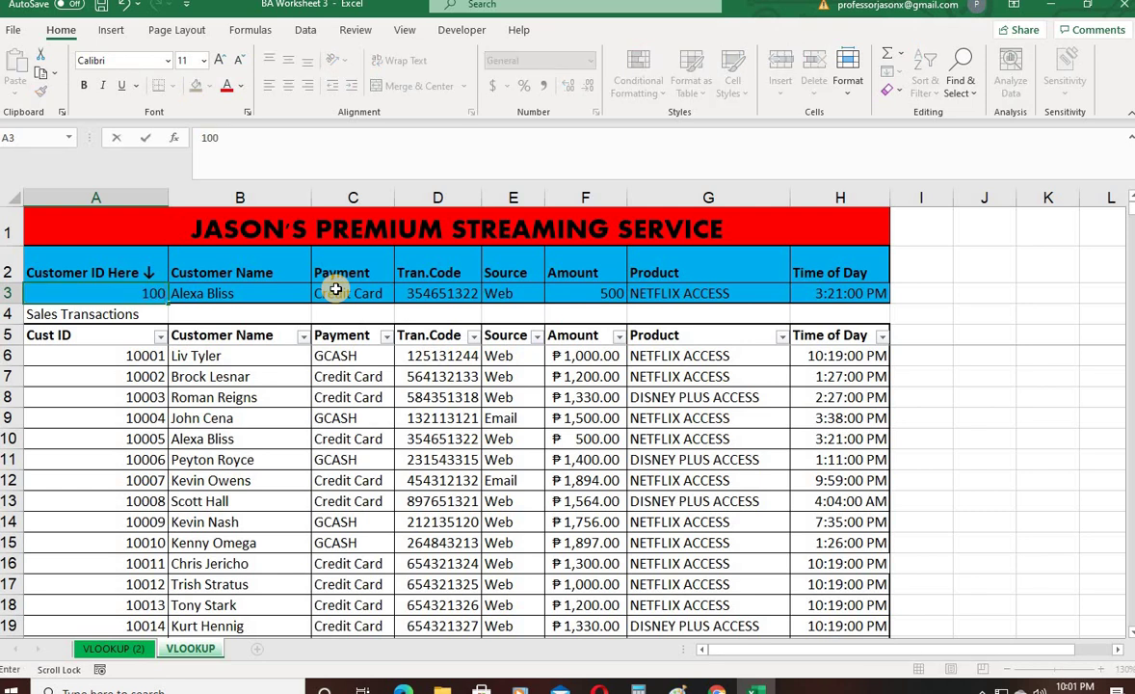
{"action": "type", "text": "15"}
{"action": "key", "text": "Return"}
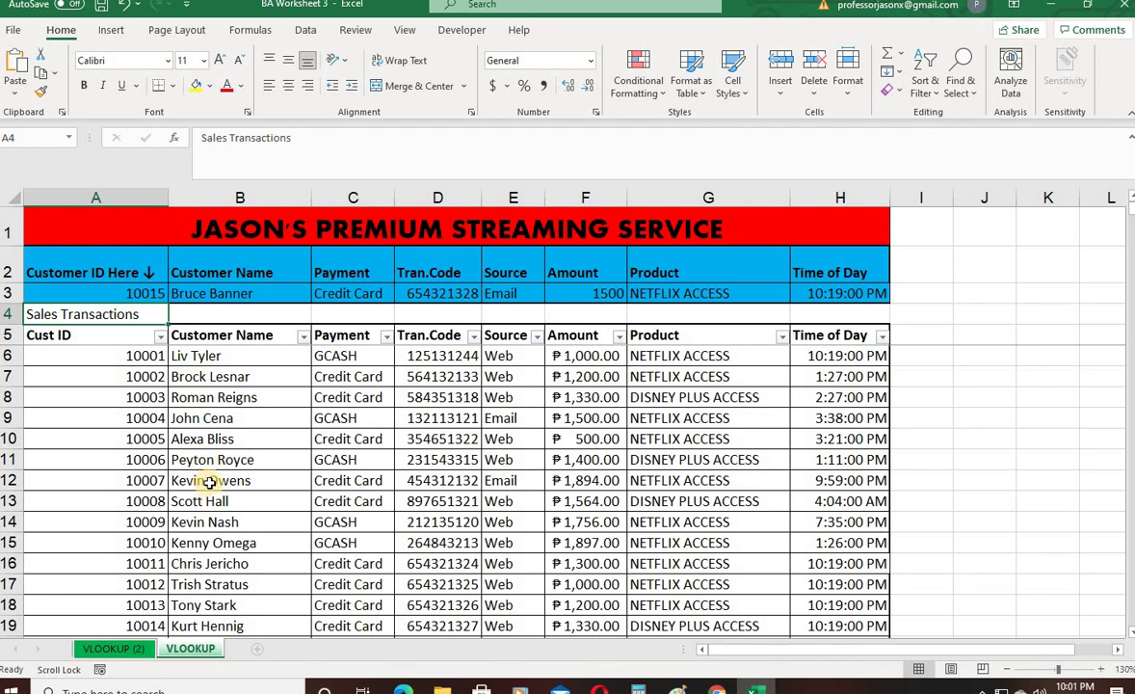
{"action": "scroll", "coordinate": [224, 438], "scroll_direction": "down", "scroll_amount": 2}
{"action": "scroll", "coordinate": [223, 439], "scroll_direction": "down", "scroll_amount": 1}
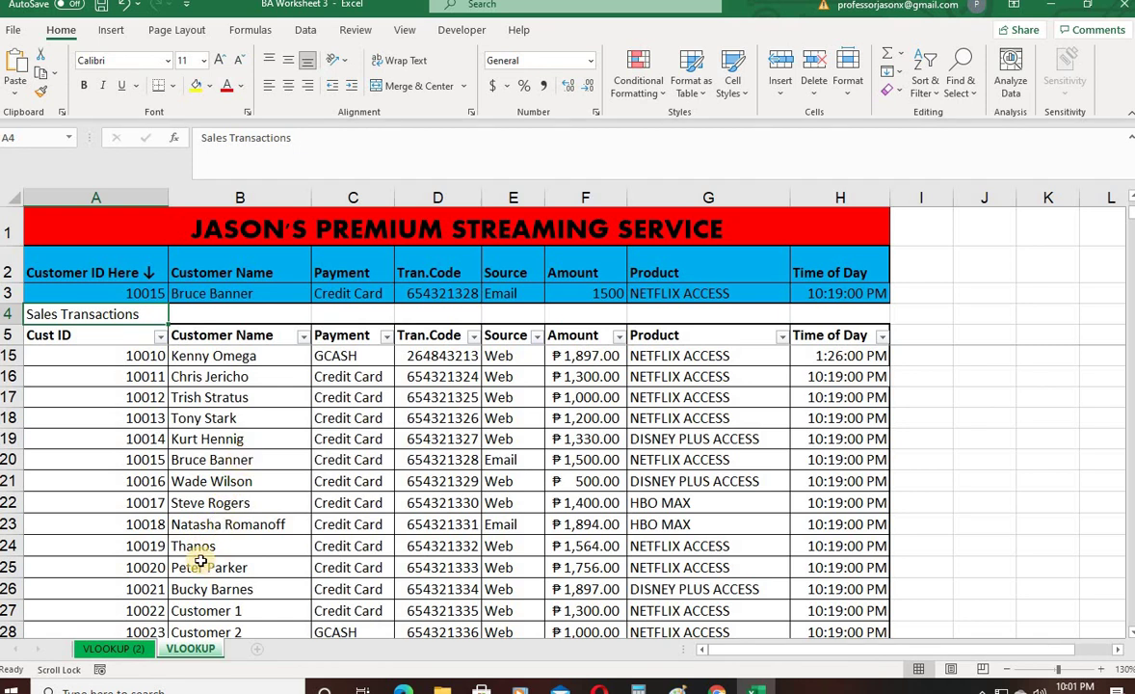
Change the customer ID in A3 to 10019
{"action": "left_click", "coordinate": [156, 291]}
{"action": "left_click", "coordinate": [256, 127]}
{"action": "key", "text": "BackSpace"}
{"action": "type", "text": "9"}
{"action": "key", "text": "Return"}
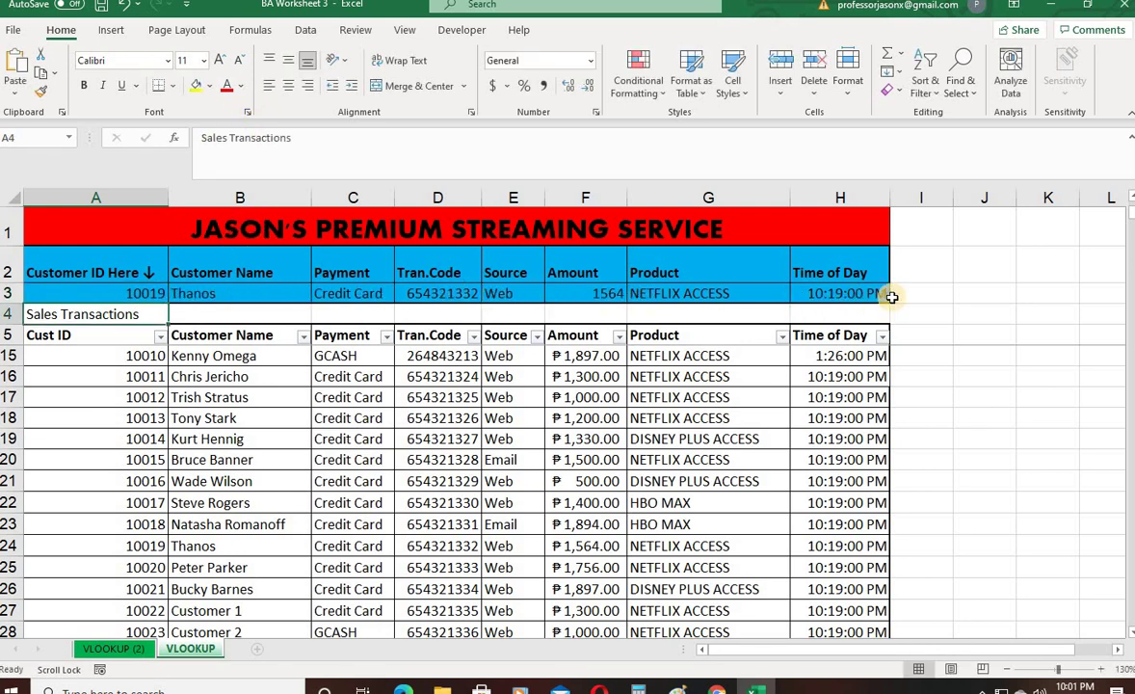
{"action": "scroll", "coordinate": [629, 332], "scroll_direction": "up", "scroll_amount": 3}
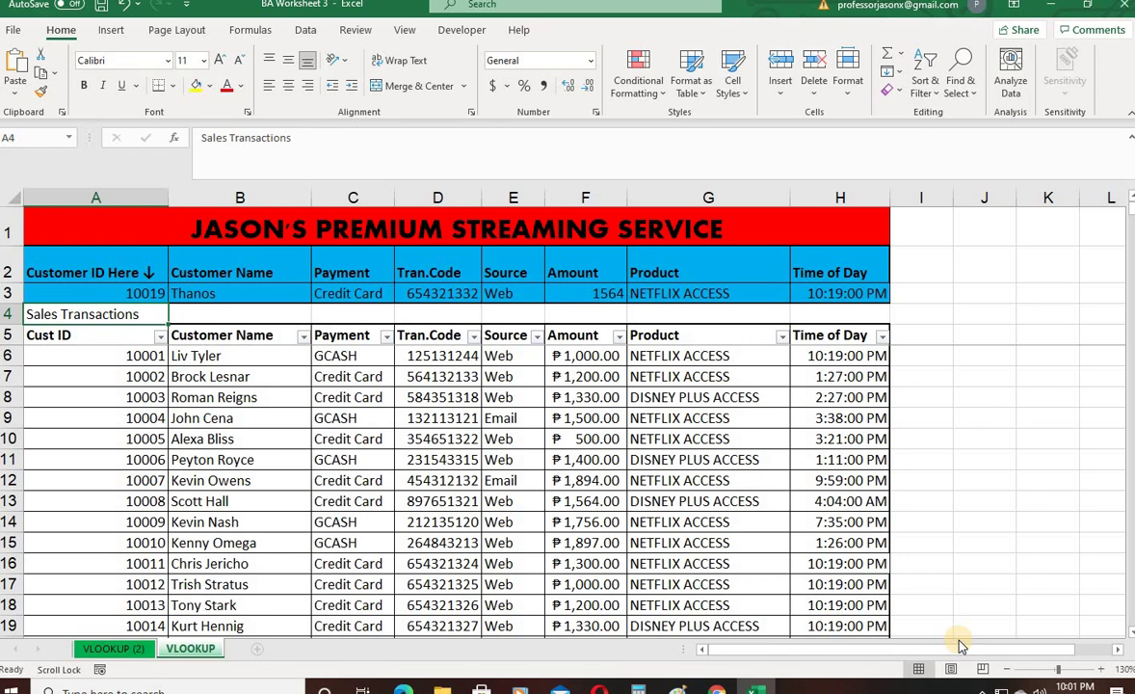
{"action": "left_click", "coordinate": [121, 651]}
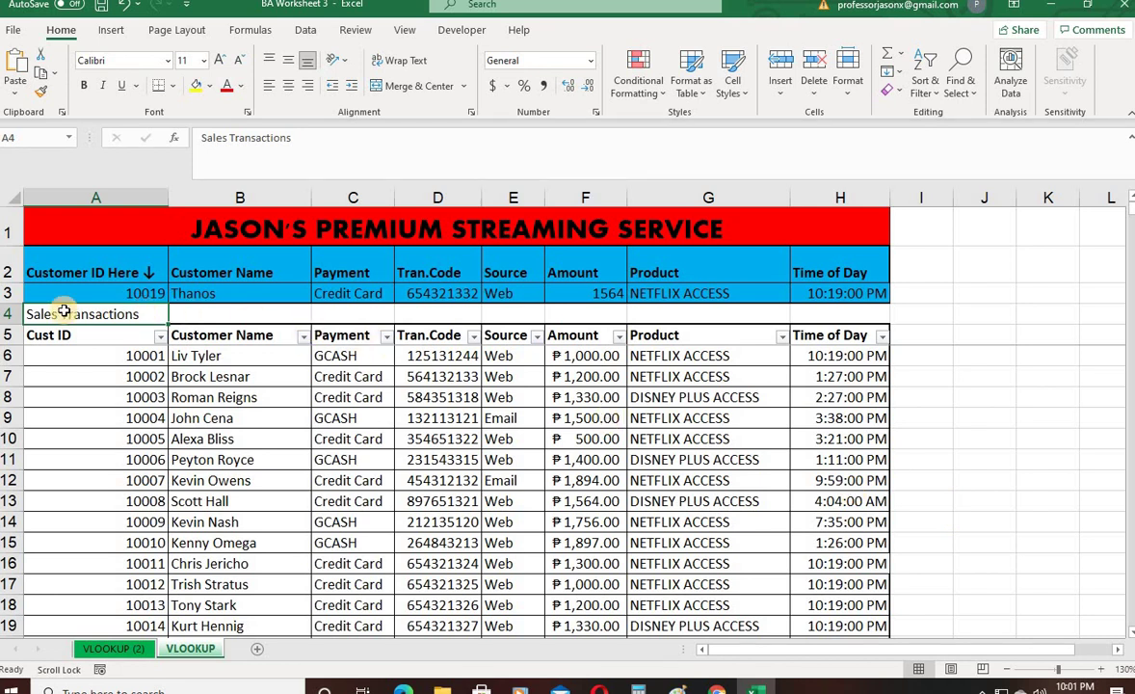
{"action": "left_click", "coordinate": [10, 293]}
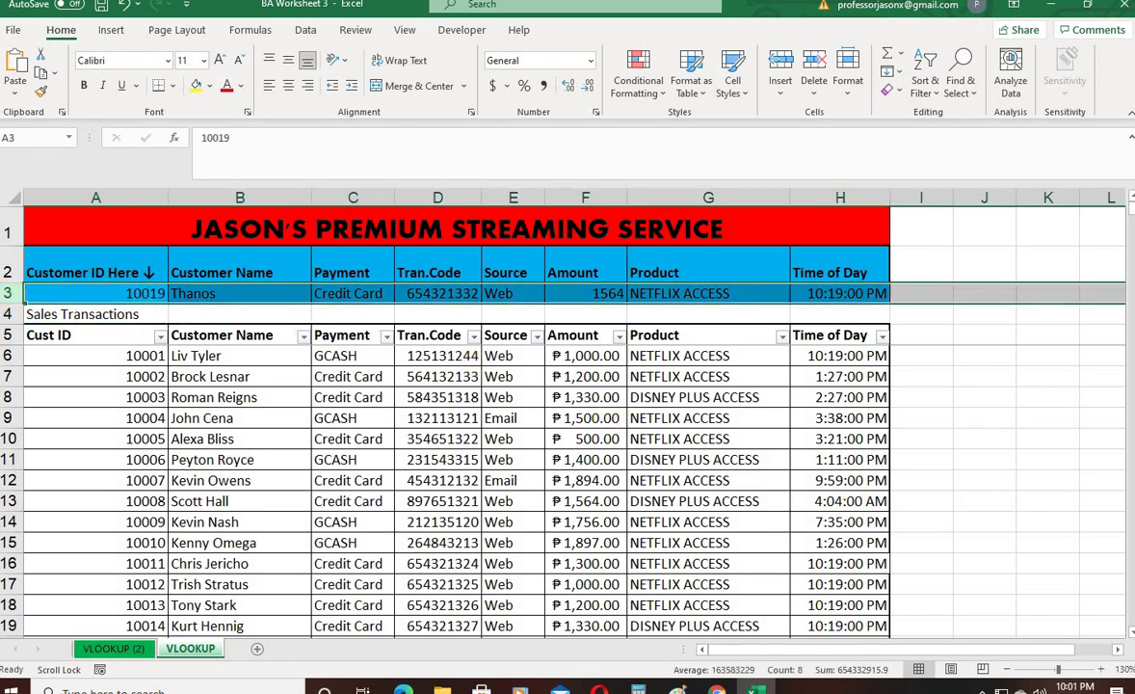
{"action": "left_click", "coordinate": [922, 580]}
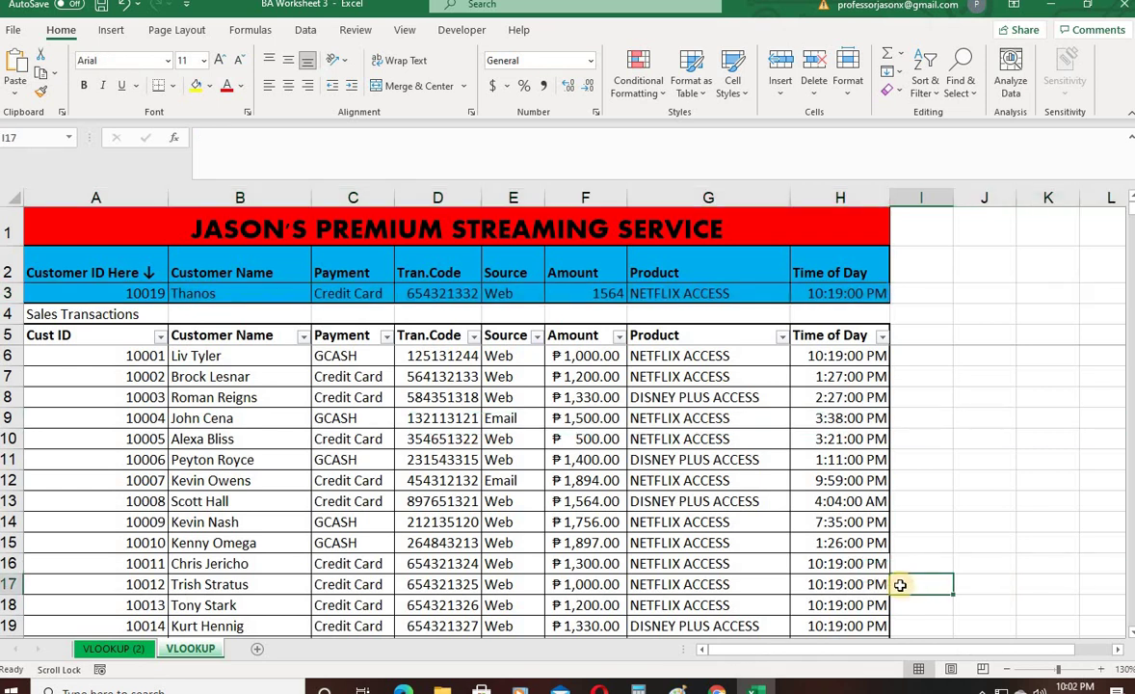